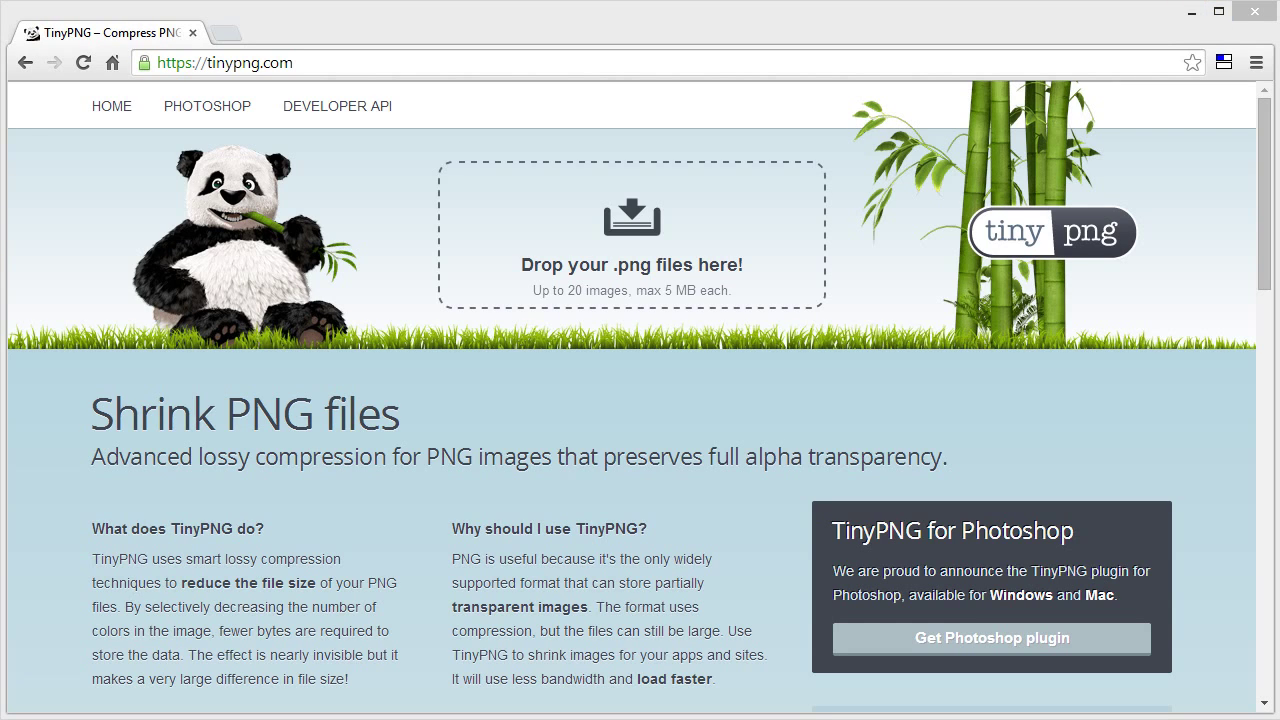
# Step: Switch to File Explorer, sort the new-images folder by type and select every PNG file from youtube.png to attach-image.png
pyautogui.hotkey('alt', 'Tab')
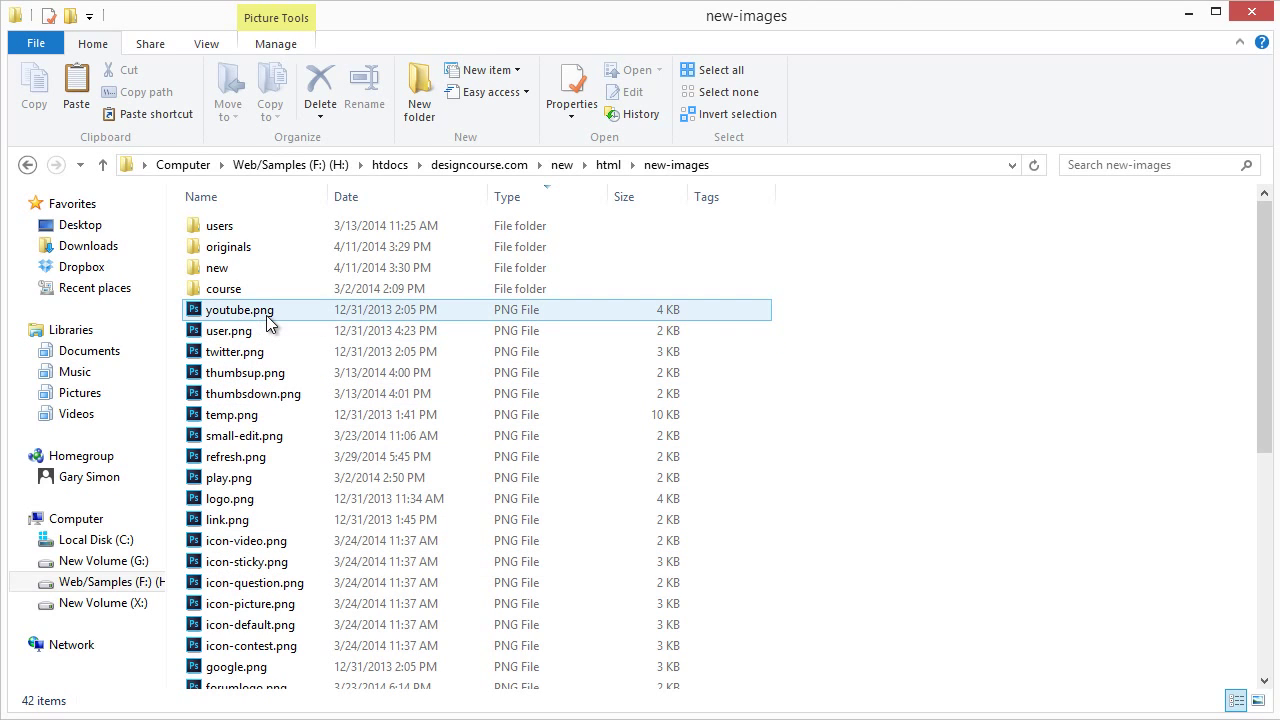
pyautogui.click(527, 196)
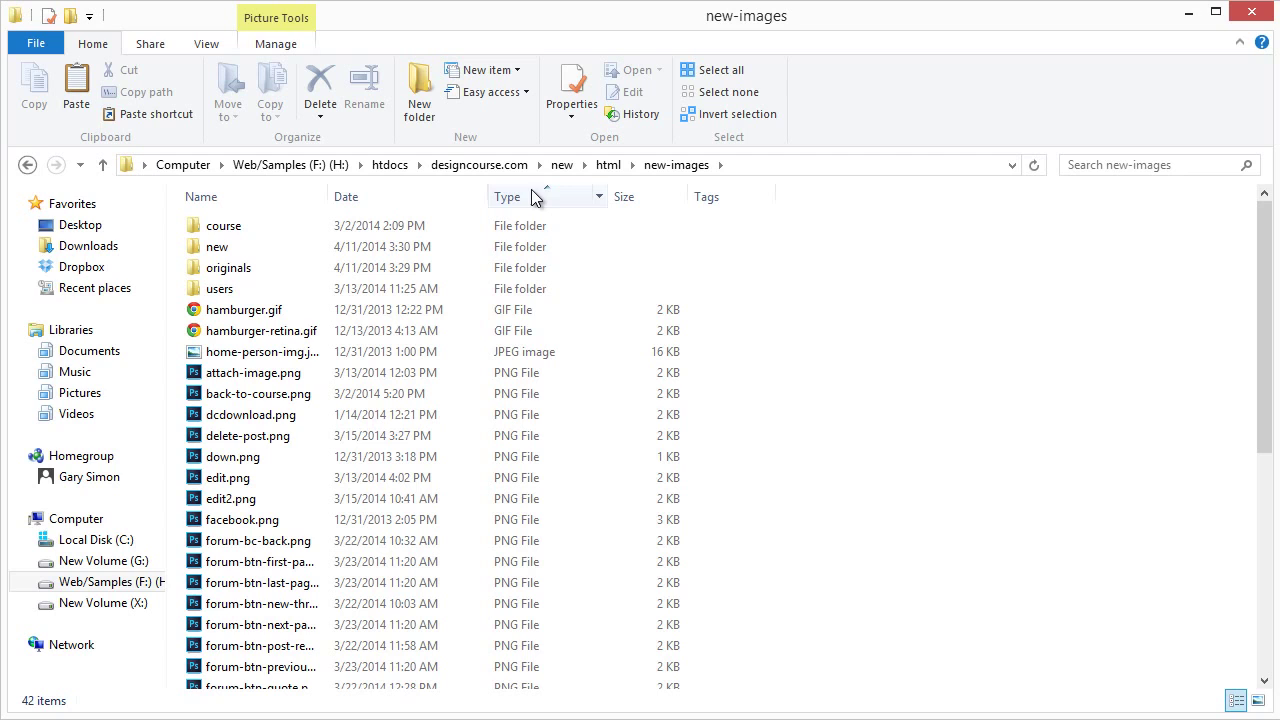
pyautogui.click(548, 200)
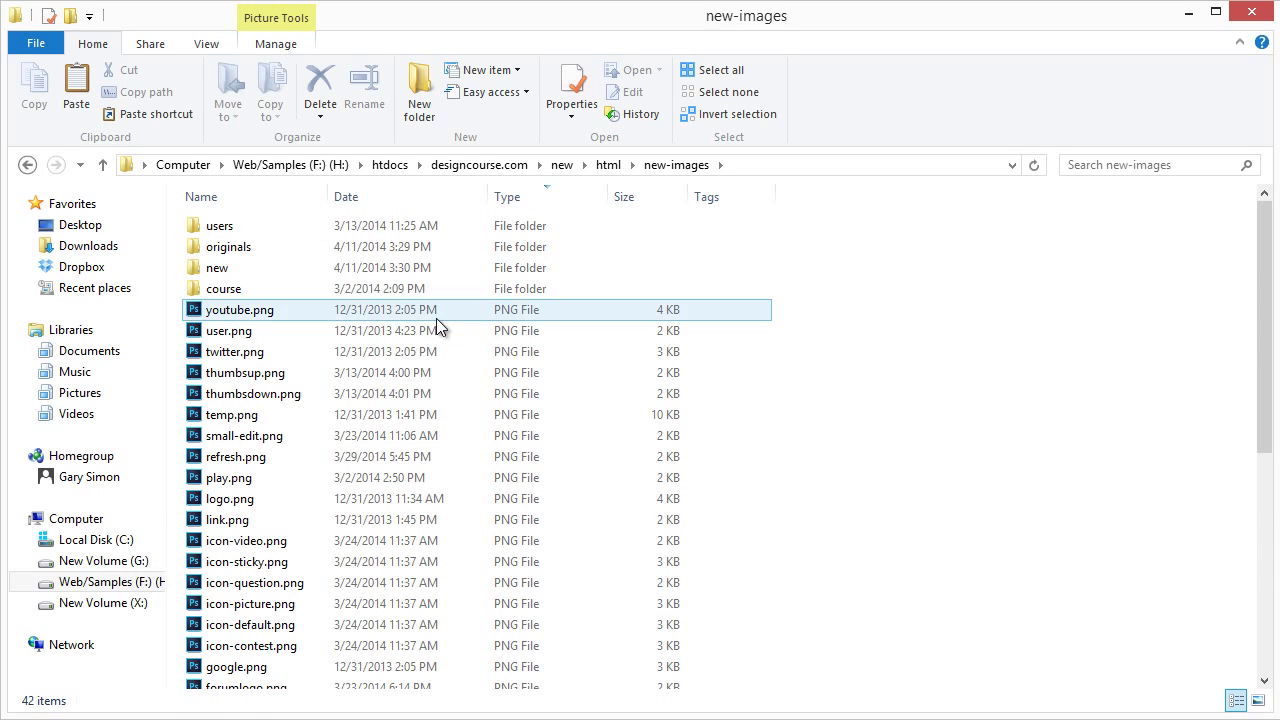
pyautogui.click(270, 311)
pyautogui.scroll(-4, 283, 463)
pyautogui.scroll(-3, 281, 489)
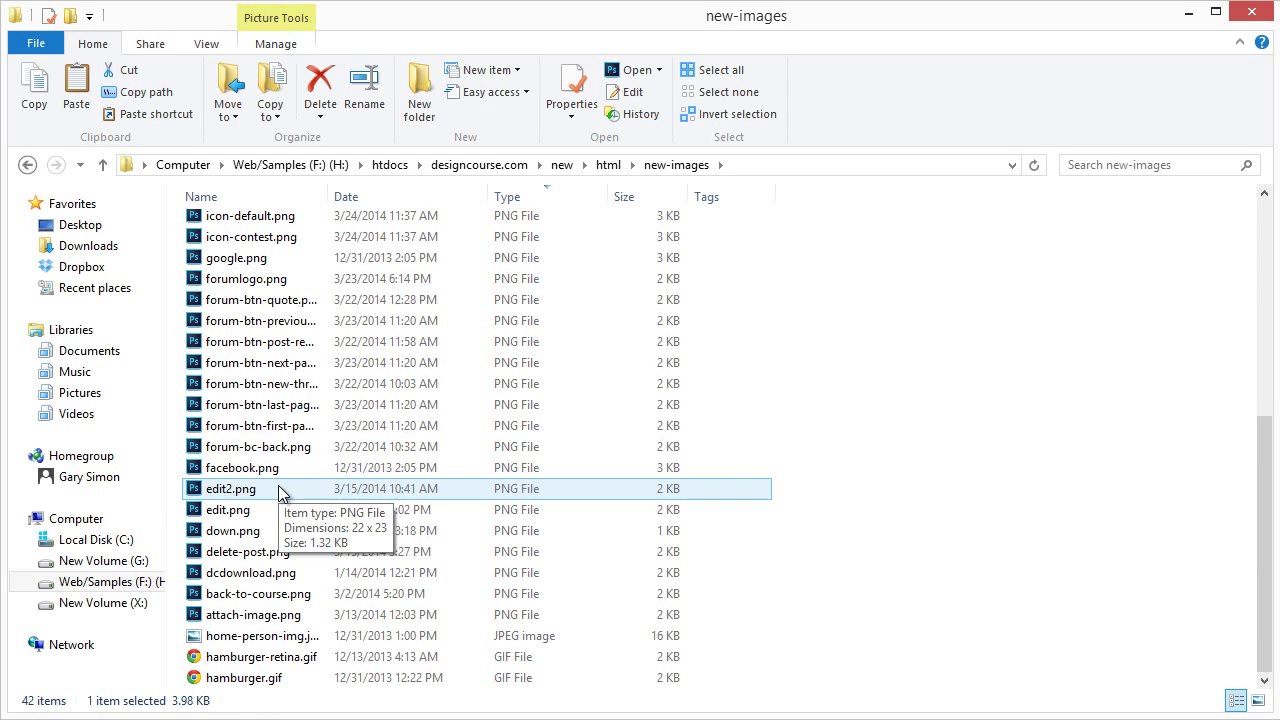
pyautogui.keyDown('shift'); pyautogui.click(262, 610); pyautogui.keyUp('shift')
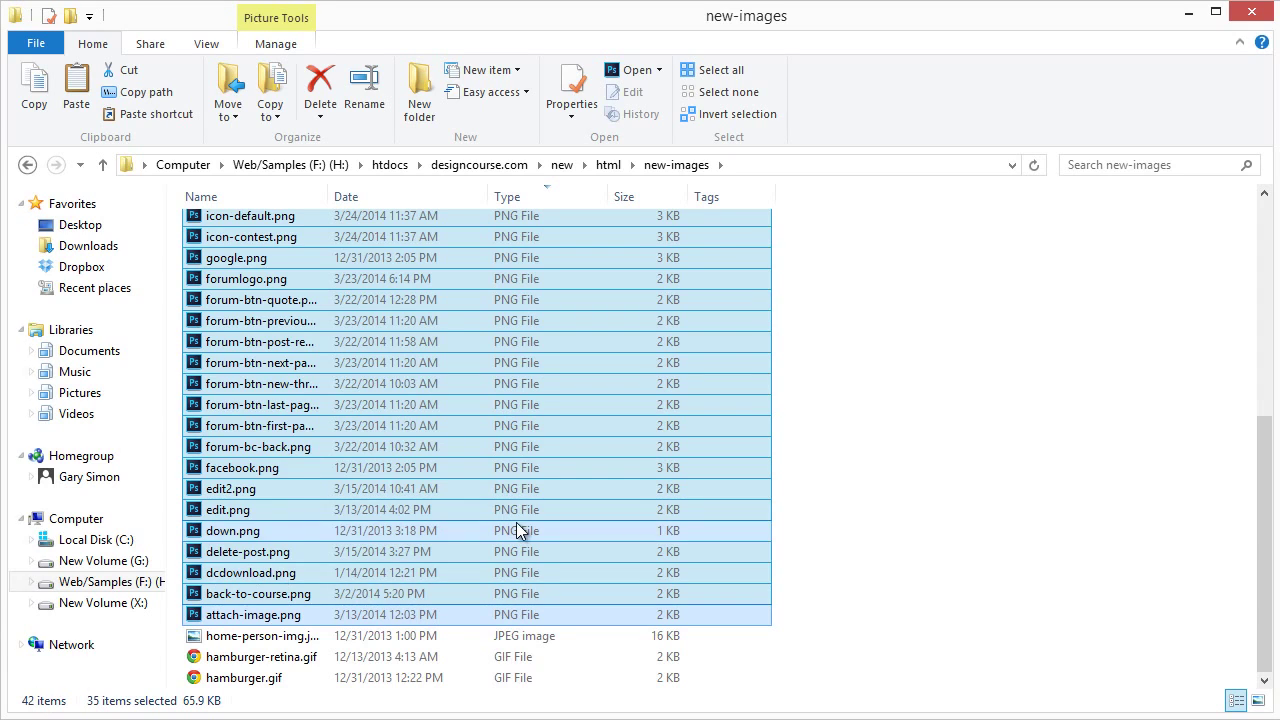
pyautogui.scroll(7, 516, 522)
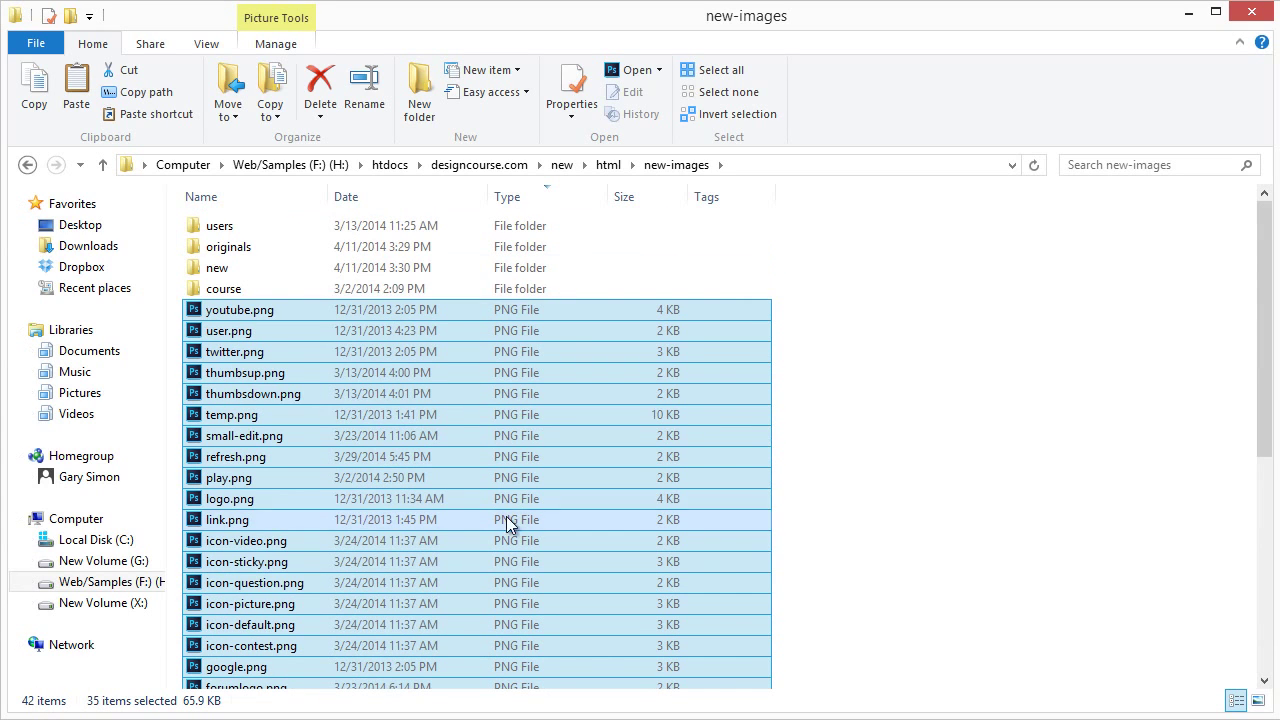
# Step: View the contents of the originals folder and return to the new-images folder
pyautogui.doubleClick(248, 248)
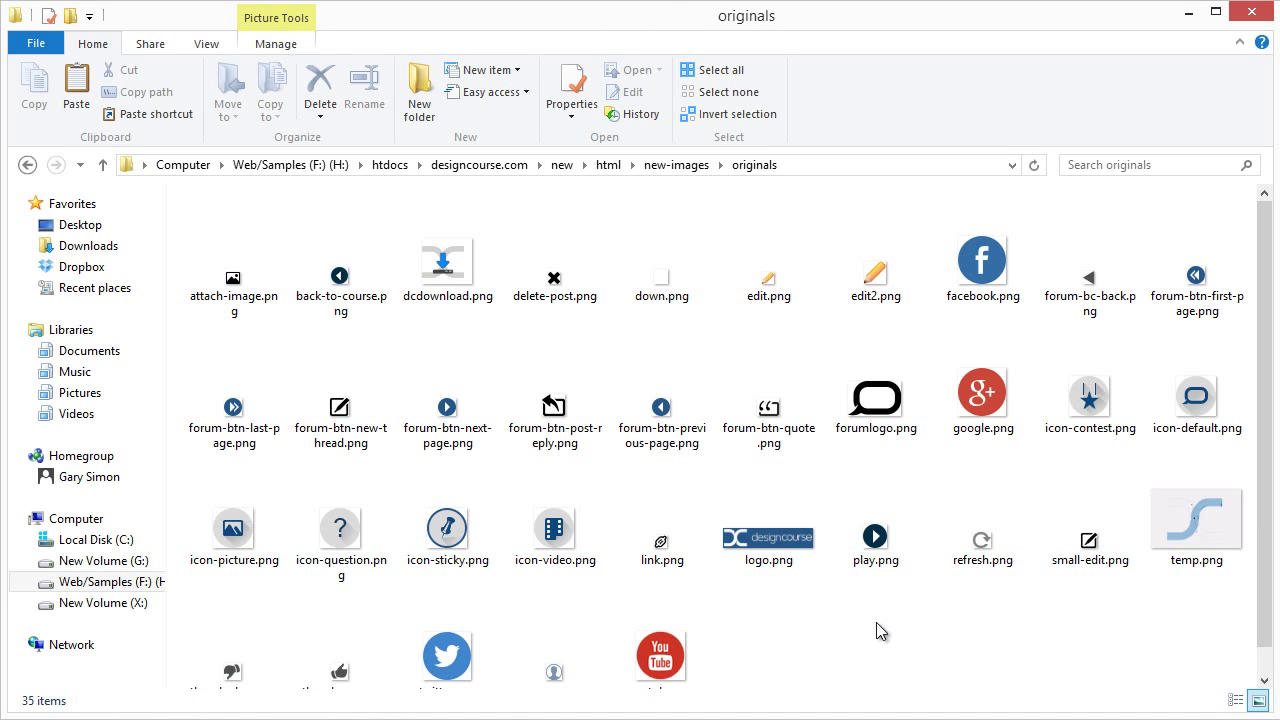
pyautogui.moveTo(903, 620); pyautogui.dragTo(963, 656)
pyautogui.click(676, 165)
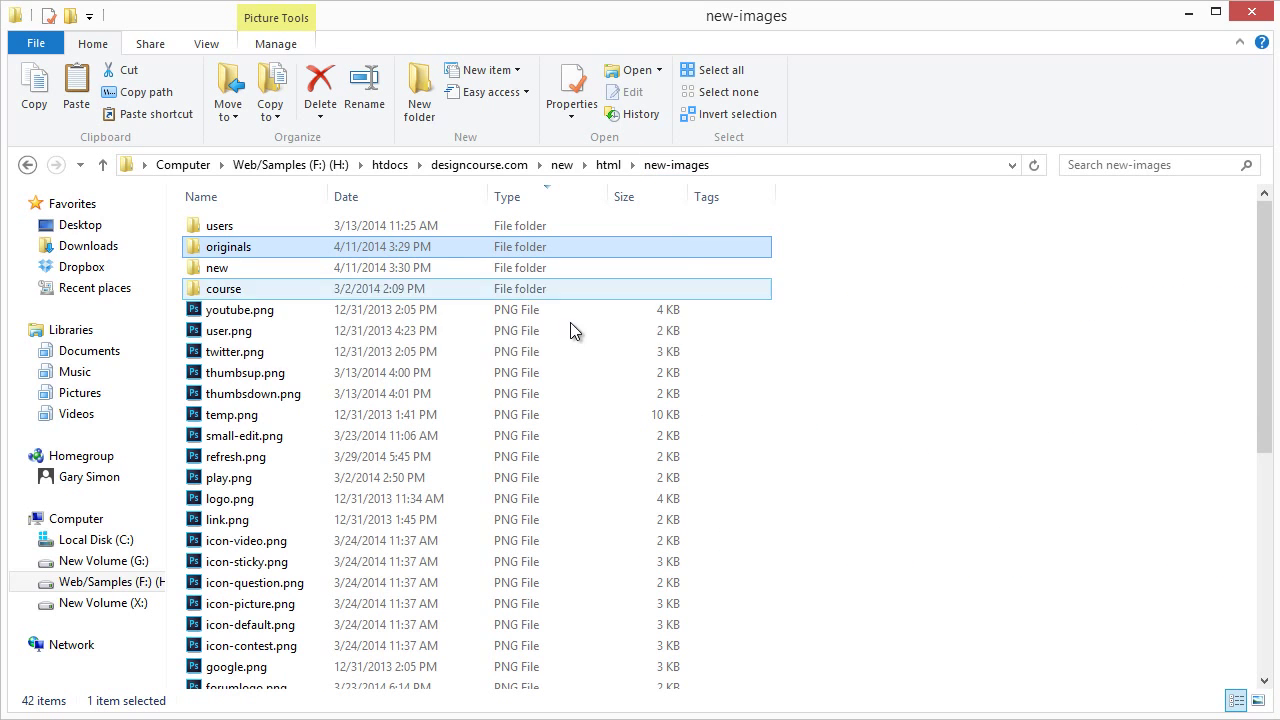
# Step: Check the total size of the originals folder in its general properties, and close the dialog
pyautogui.rightClick(206, 248)
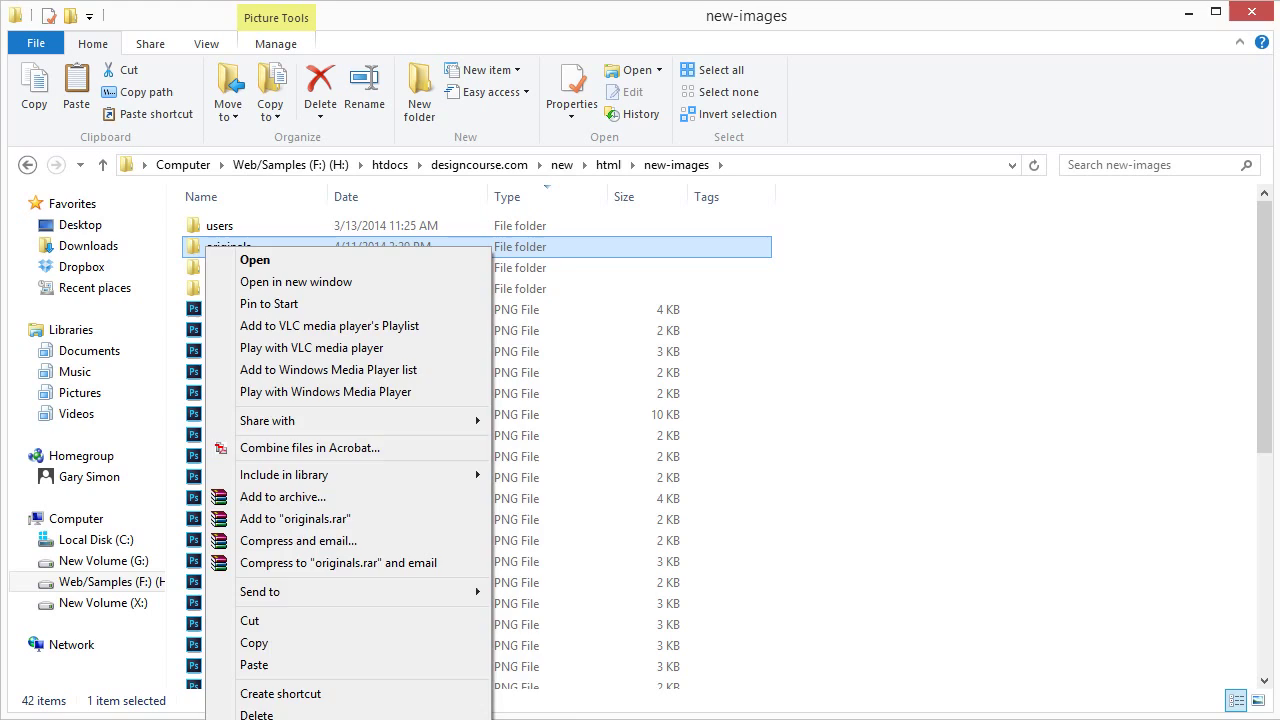
pyautogui.press('r')
pyautogui.moveTo(382, 262); pyautogui.dragTo(400, 246)
pyautogui.click(422, 278)
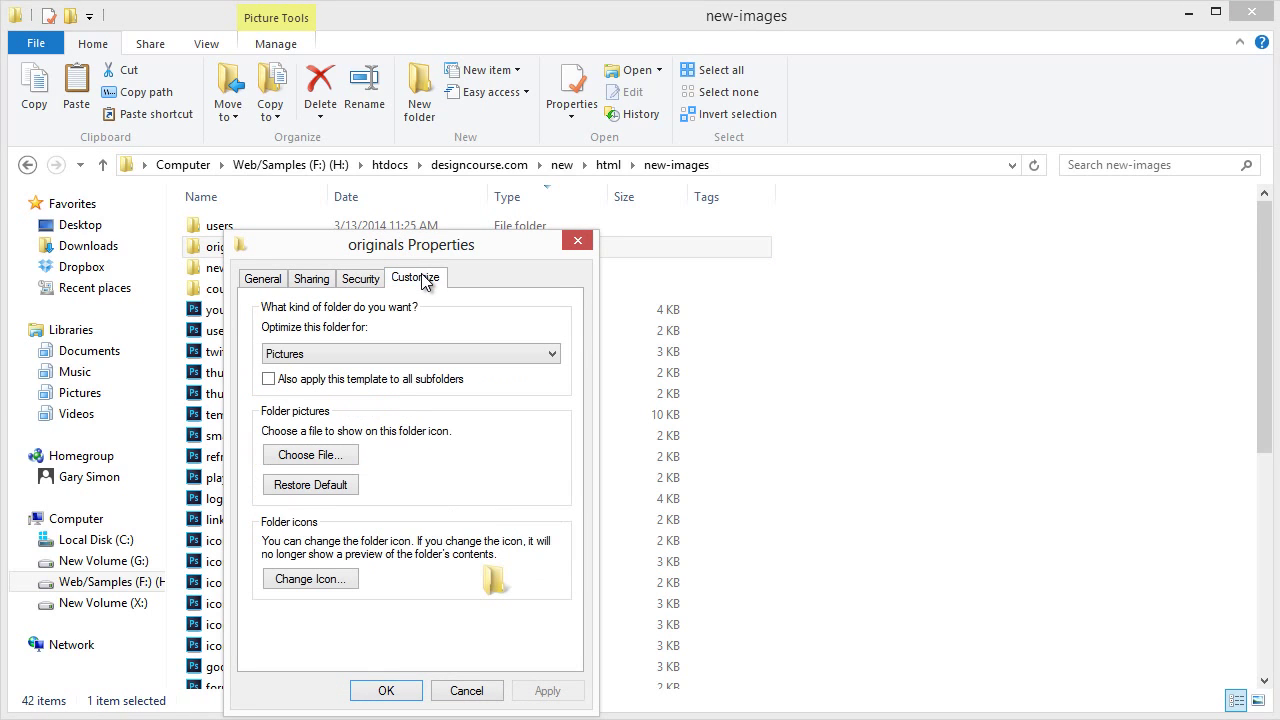
pyautogui.click(264, 279)
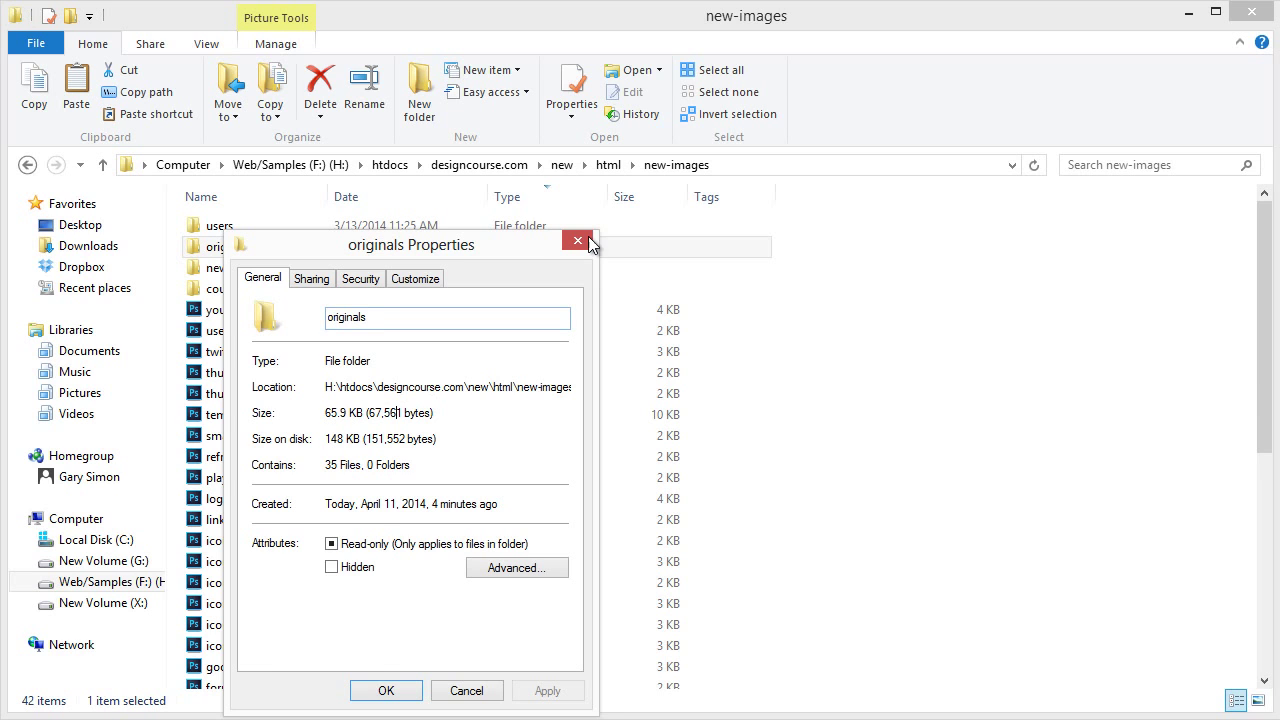
pyautogui.click(588, 240)
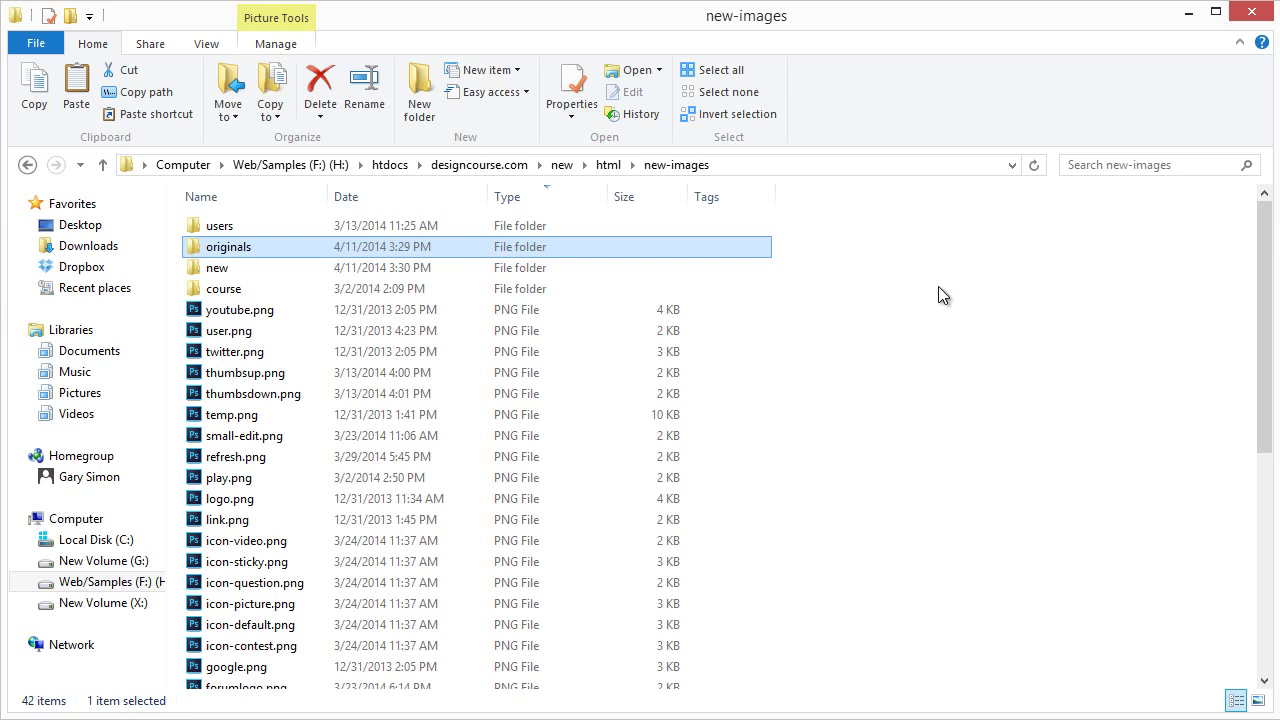
# Step: Open the originals folder in a narrowed window beside the TinyPNG page and show its files as a list
pyautogui.doubleClick(269, 243)
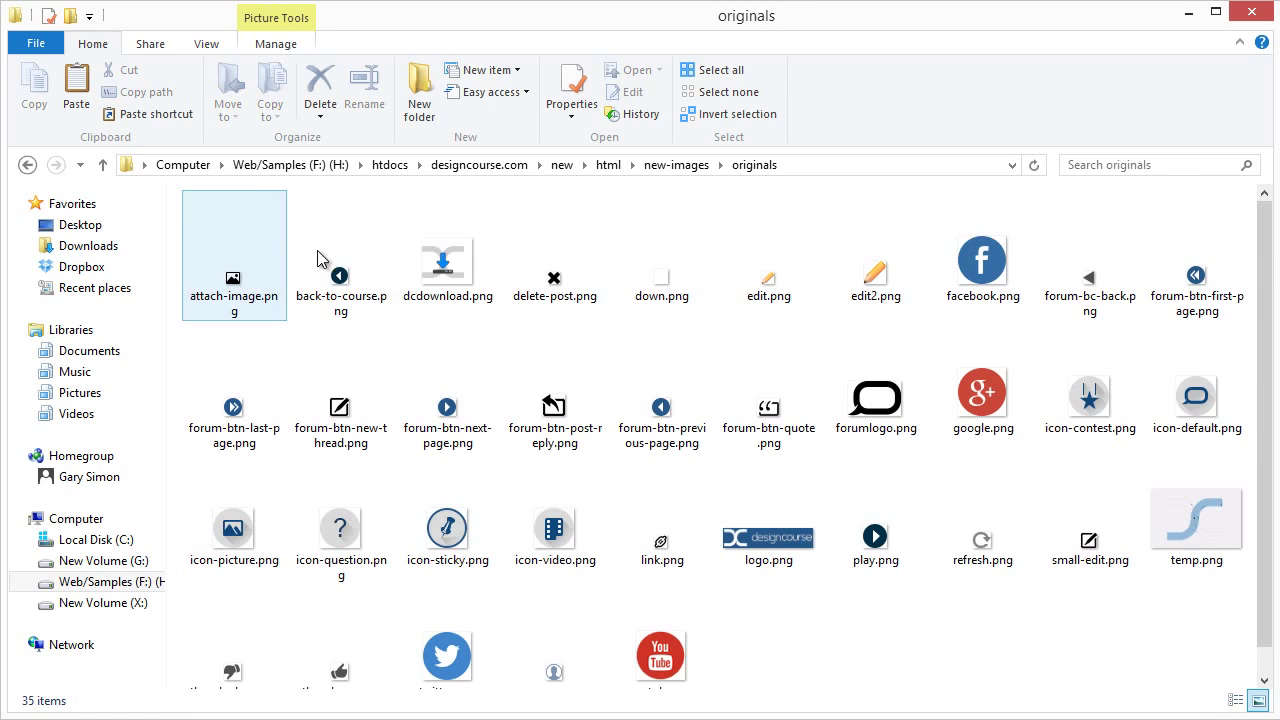
pyautogui.moveTo(1270, 240); pyautogui.dragTo(496, 295)
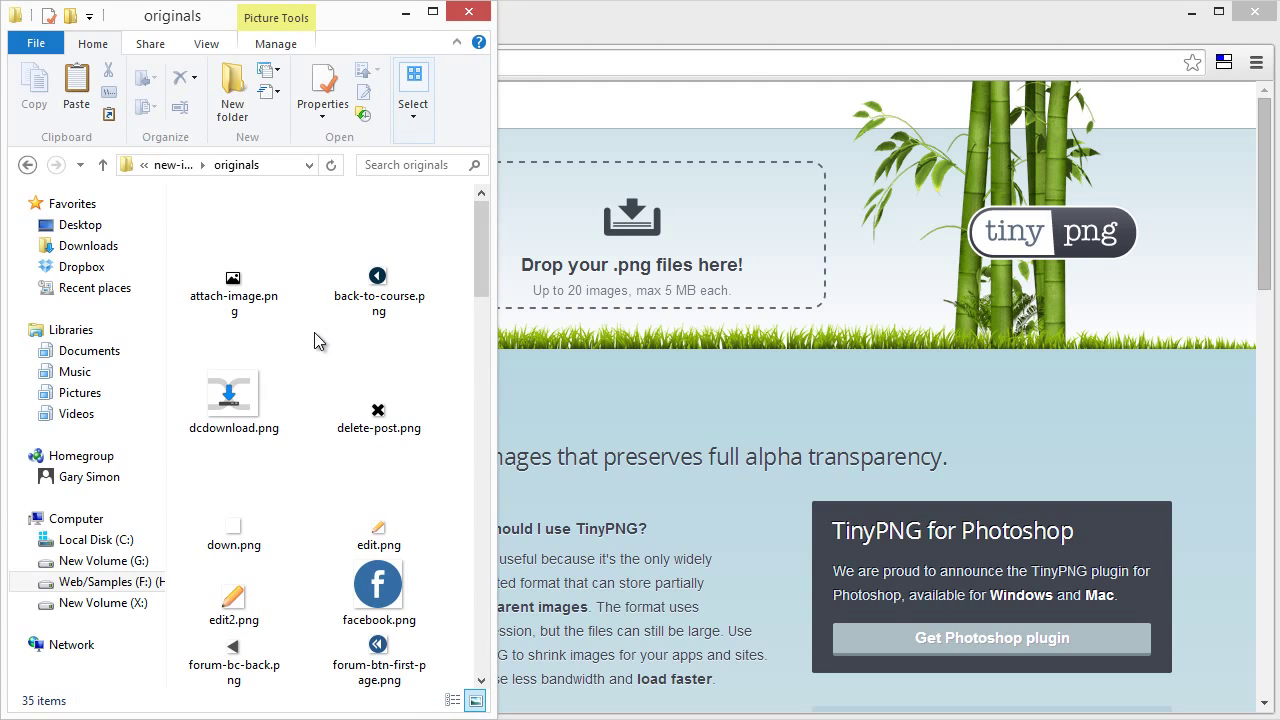
pyautogui.rightClick(314, 332)
pyautogui.moveTo(336, 346)
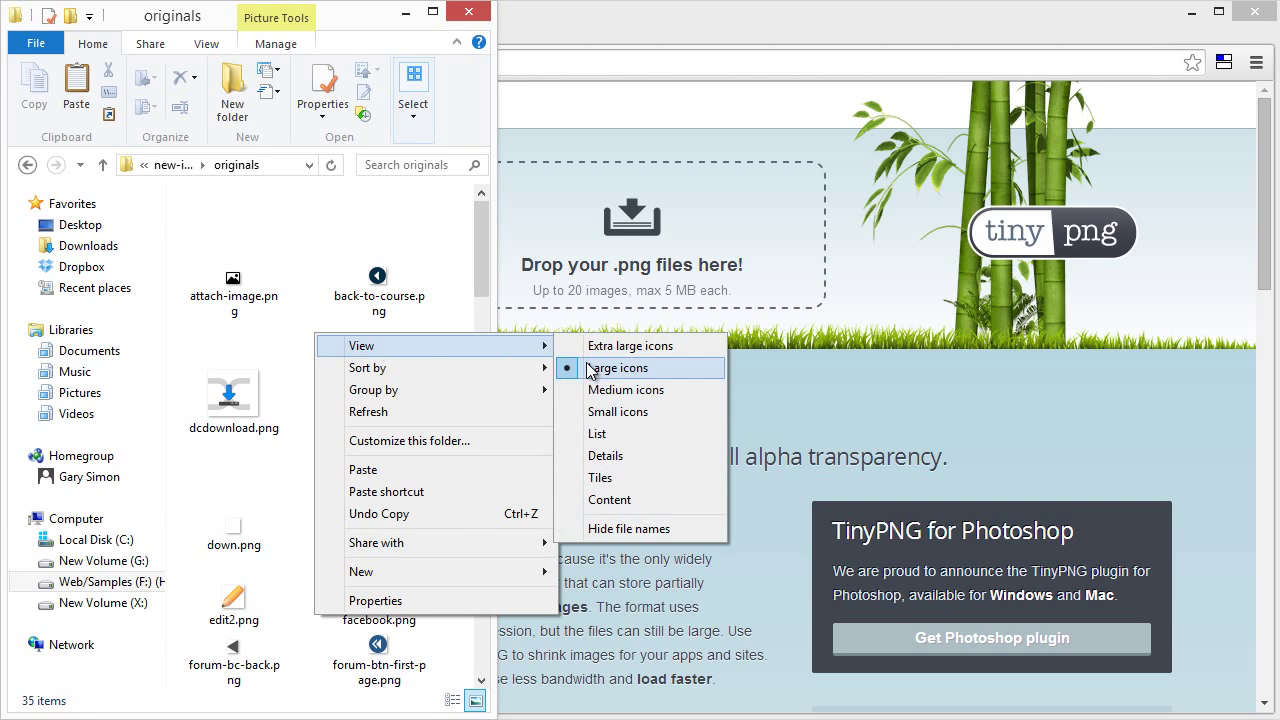
pyautogui.click(598, 436)
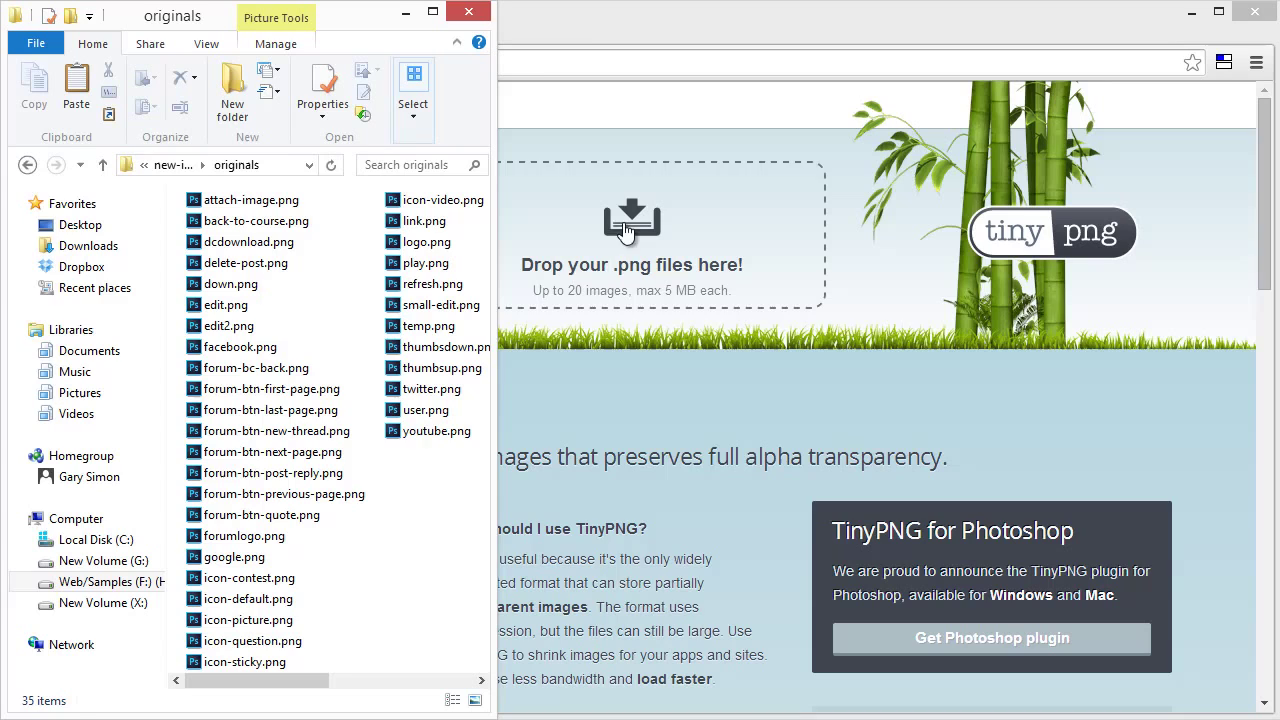
# Step: Upload the 20 files from attach-image.png through icon-default.png to the TinyPNG drop area
pyautogui.click(272, 221)
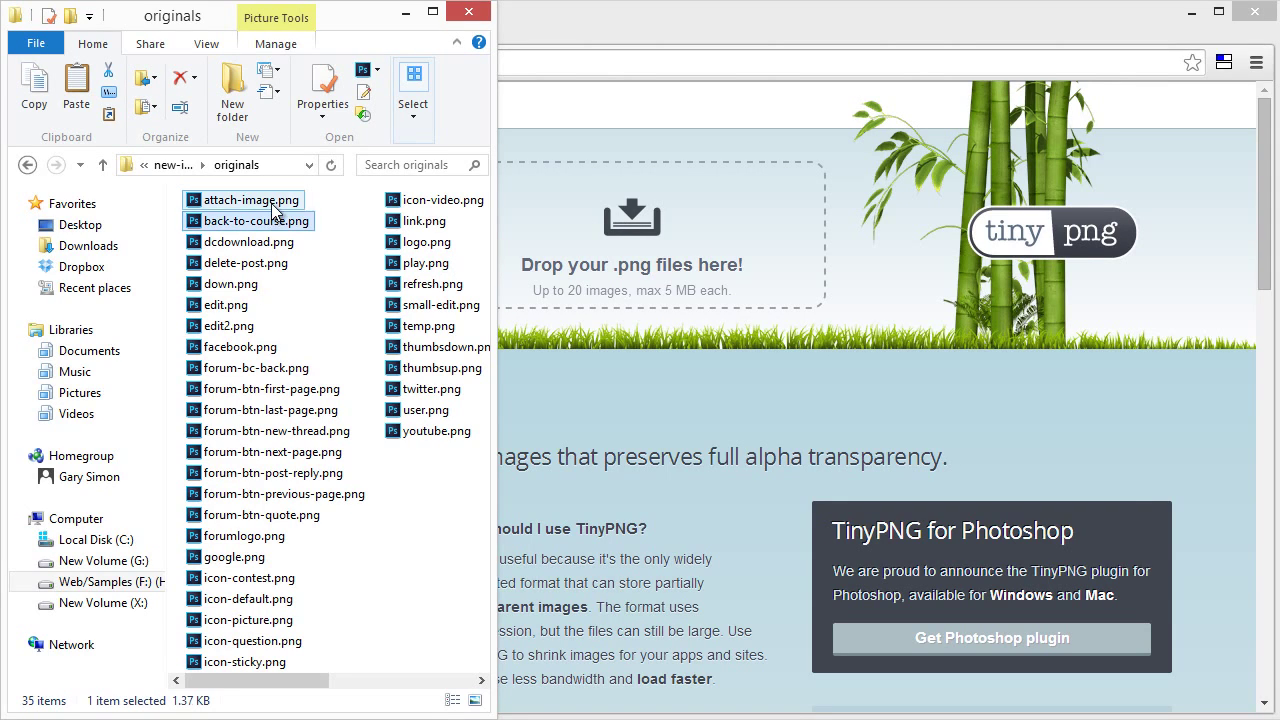
pyautogui.click(250, 200)
pyautogui.keyDown('shift'); pyautogui.click(235, 557); pyautogui.keyUp('shift')
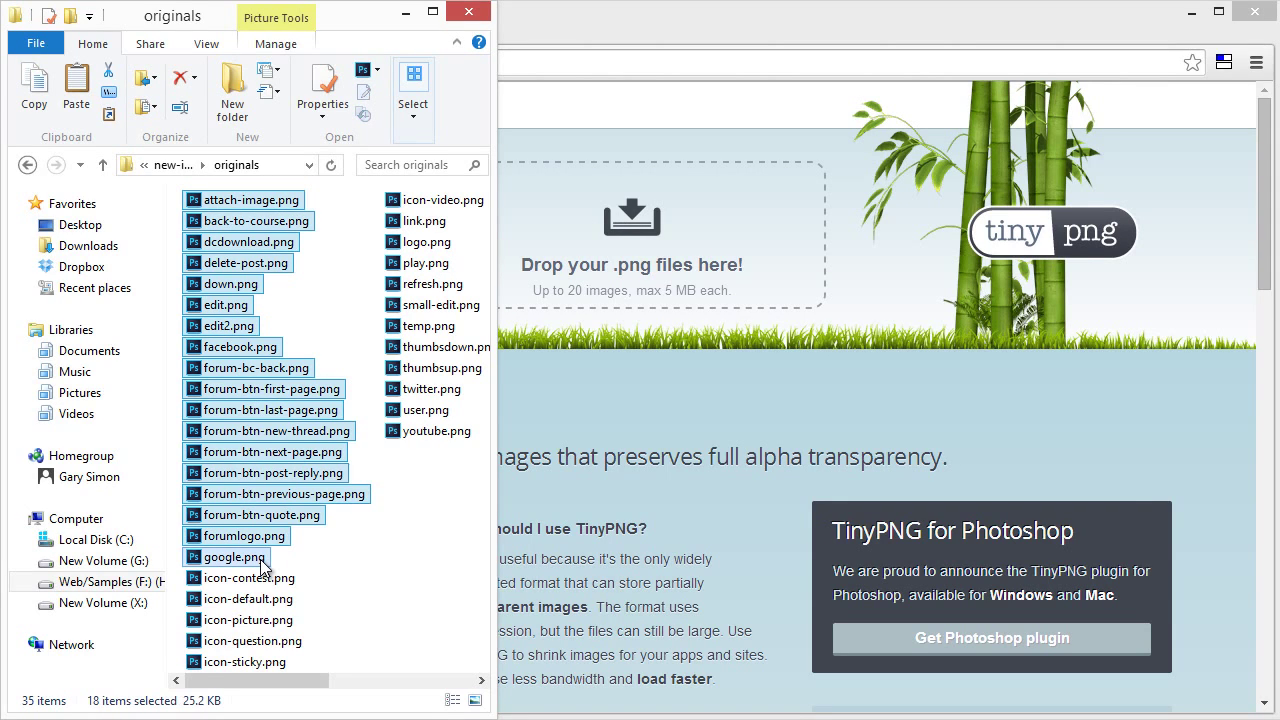
pyautogui.click(244, 205)
pyautogui.keyDown('shift'); pyautogui.click(235, 392); pyautogui.keyUp('shift')
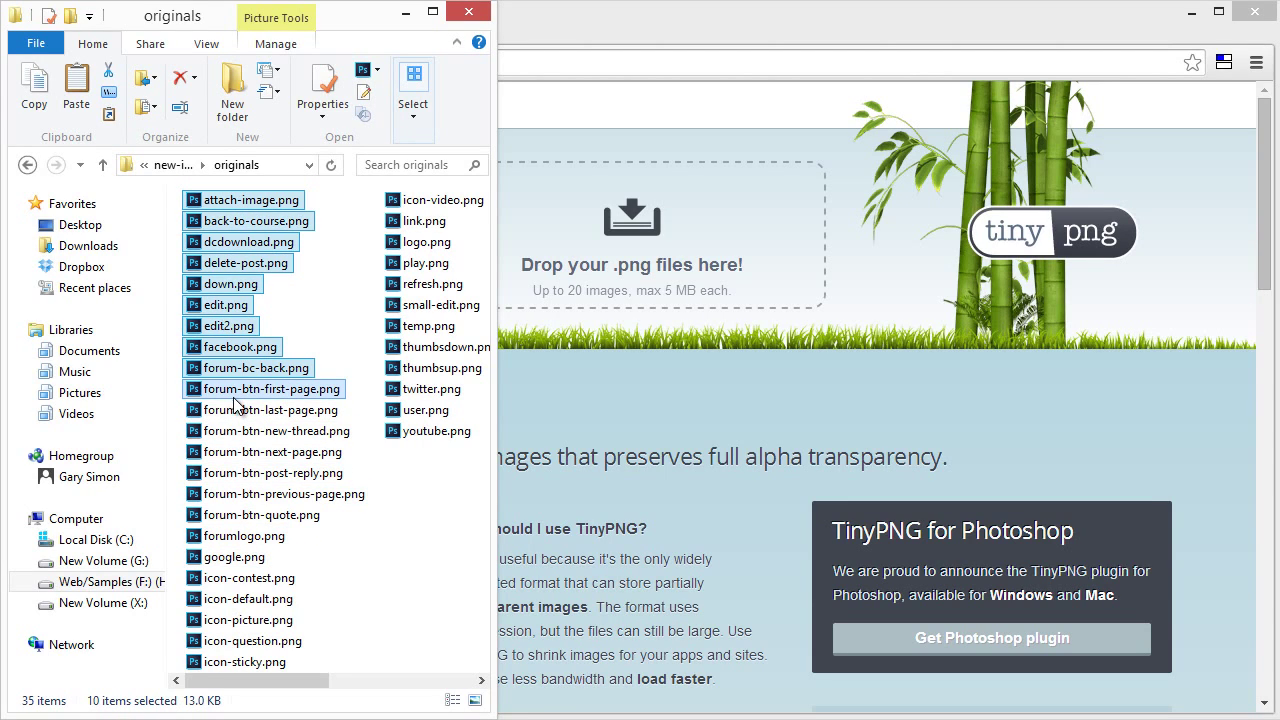
pyautogui.keyDown('shift'); pyautogui.click(240, 410); pyautogui.keyUp('shift')
pyautogui.keyDown('shift'); pyautogui.click(245, 473); pyautogui.keyUp('shift')
pyautogui.keyDown('shift'); pyautogui.click(248, 515); pyautogui.keyUp('shift')
pyautogui.keyDown('shift'); pyautogui.click(250, 536); pyautogui.keyUp('shift')
pyautogui.keyDown('shift'); pyautogui.click(251, 577); pyautogui.keyUp('shift')
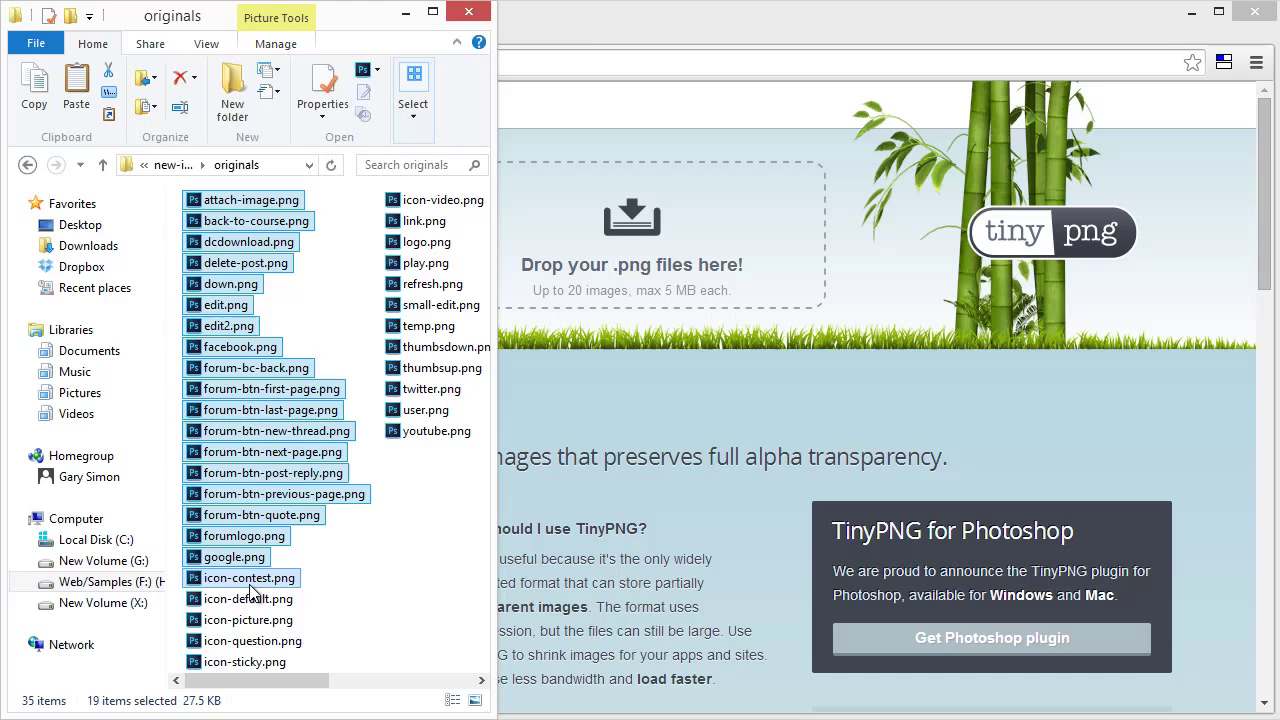
pyautogui.keyDown('shift'); pyautogui.click(253, 599); pyautogui.keyUp('shift')
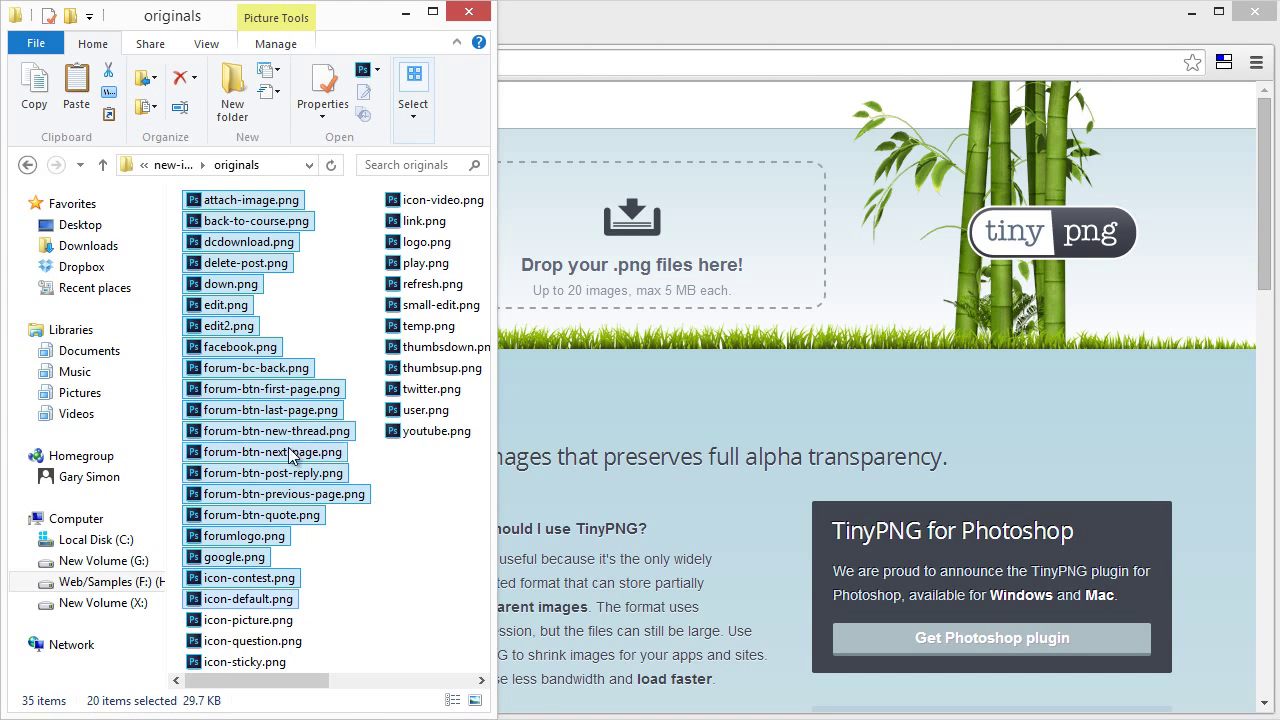
pyautogui.moveTo(221, 289); pyautogui.dragTo(643, 229)
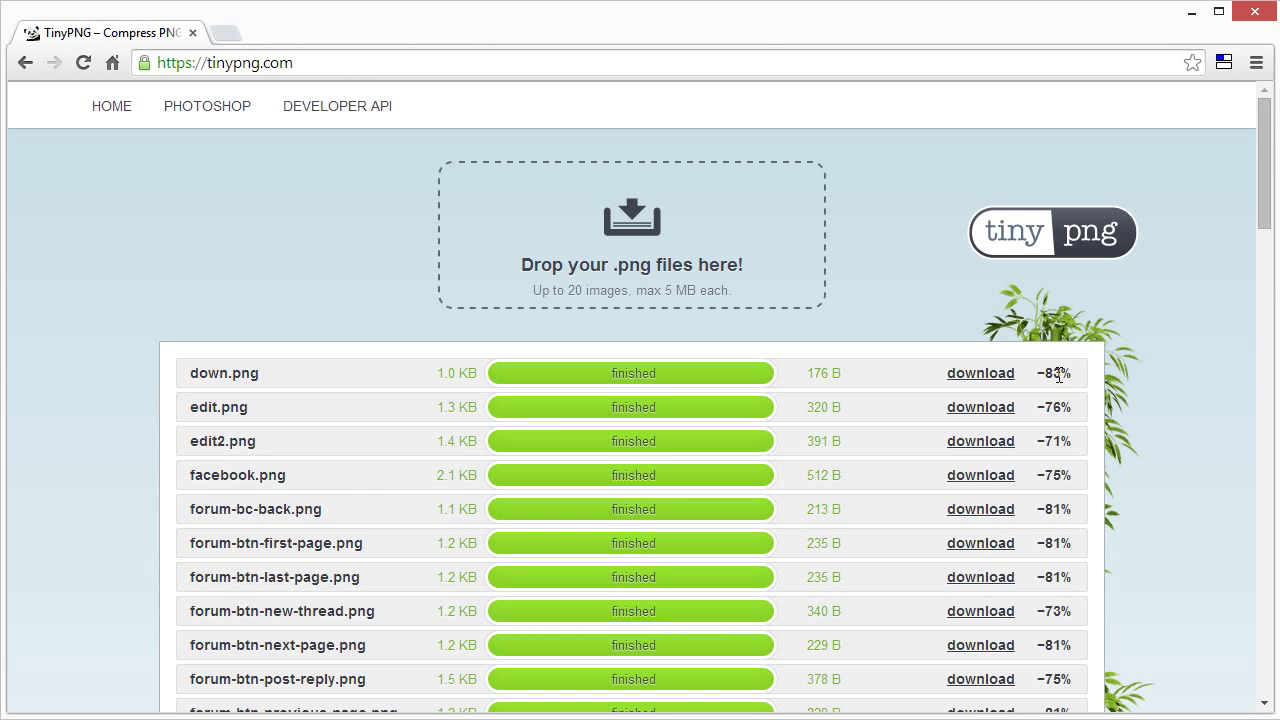
# Step: Review the compression results for the uploaded files, including the total savings and any upload errors
pyautogui.scroll(-8, 1060, 413)
pyautogui.scroll(3, 1060, 413)
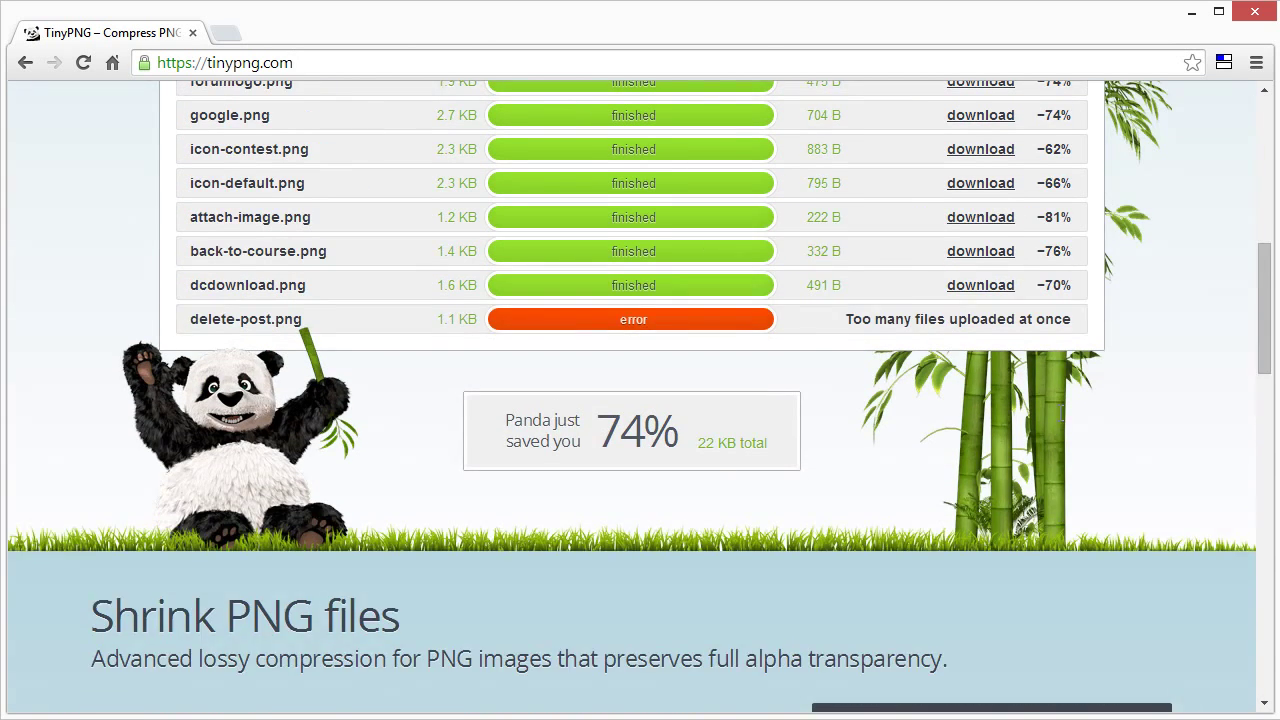
pyautogui.scroll(-1, 1060, 413)
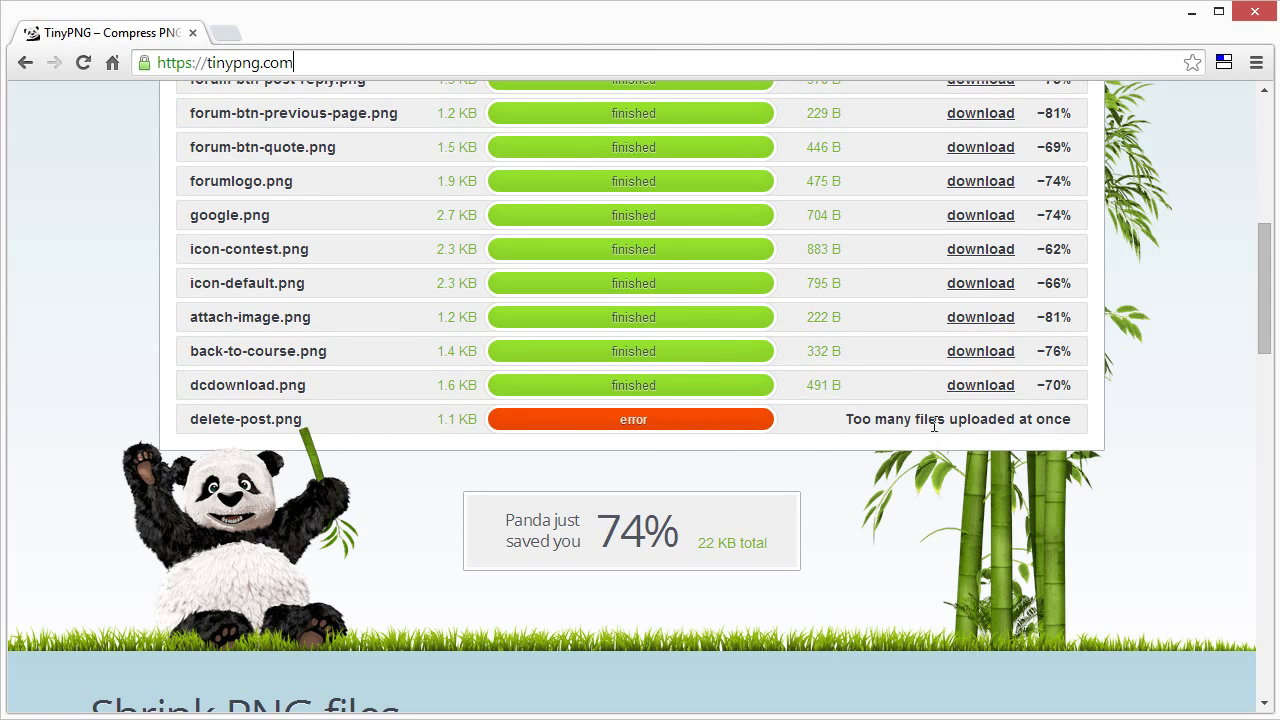
pyautogui.scroll(6, 1093, 402)
pyautogui.scroll(-6, 1093, 402)
pyautogui.scroll(6, 1016, 484)
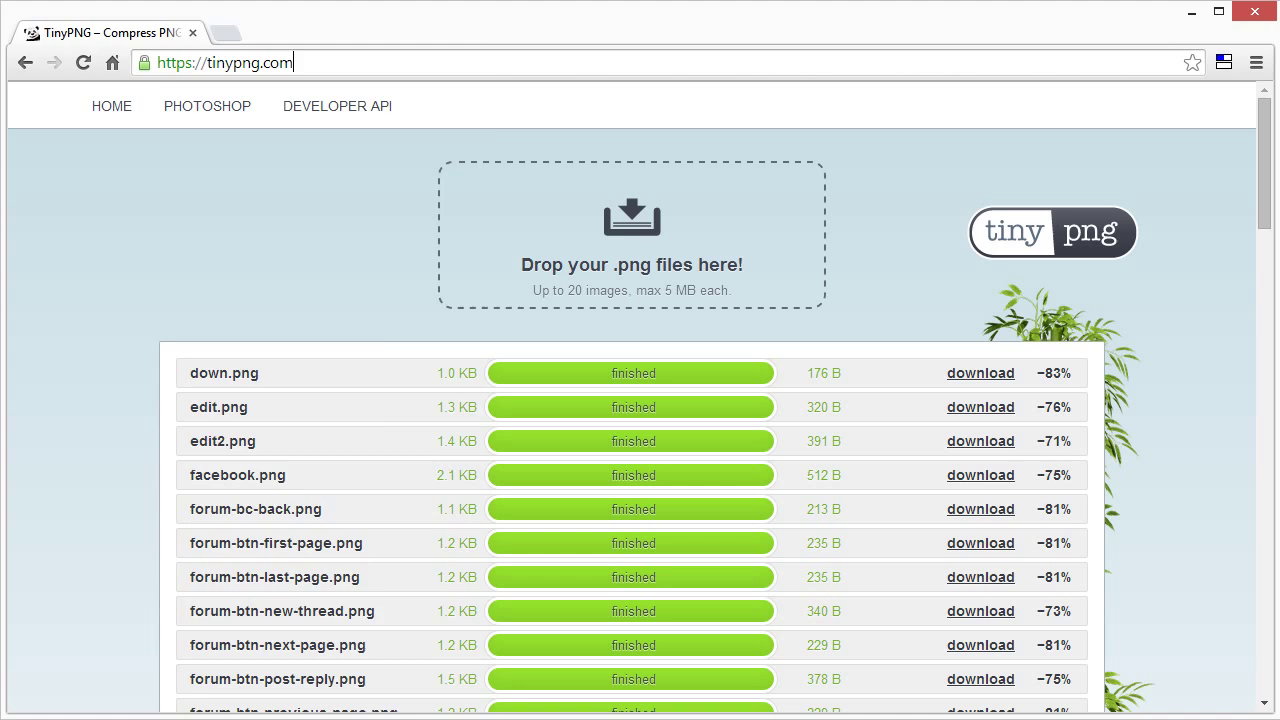
# Step: Select the remaining files from icon-picture.png through youtube.png in the originals folder, and return to the TinyPNG page
pyautogui.hotkey('alt', 'Tab')
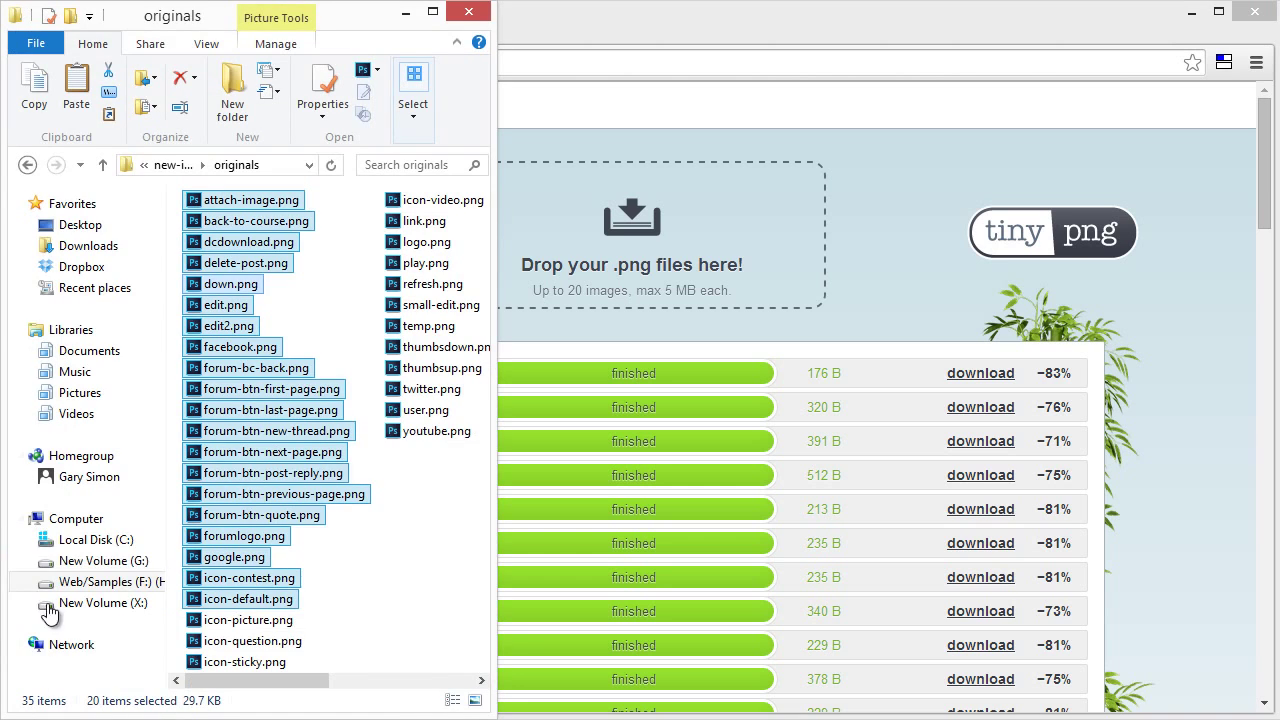
pyautogui.click(278, 623)
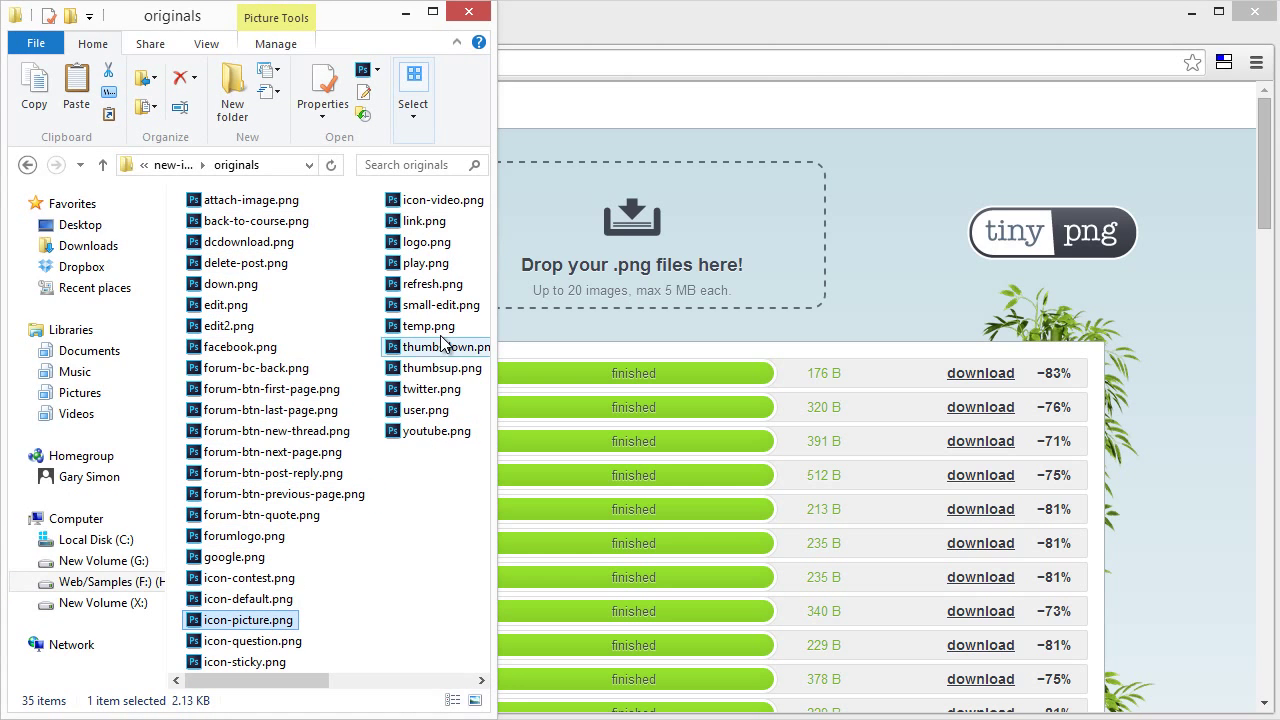
pyautogui.keyDown('shift'); pyautogui.click(425, 434); pyautogui.keyUp('shift')
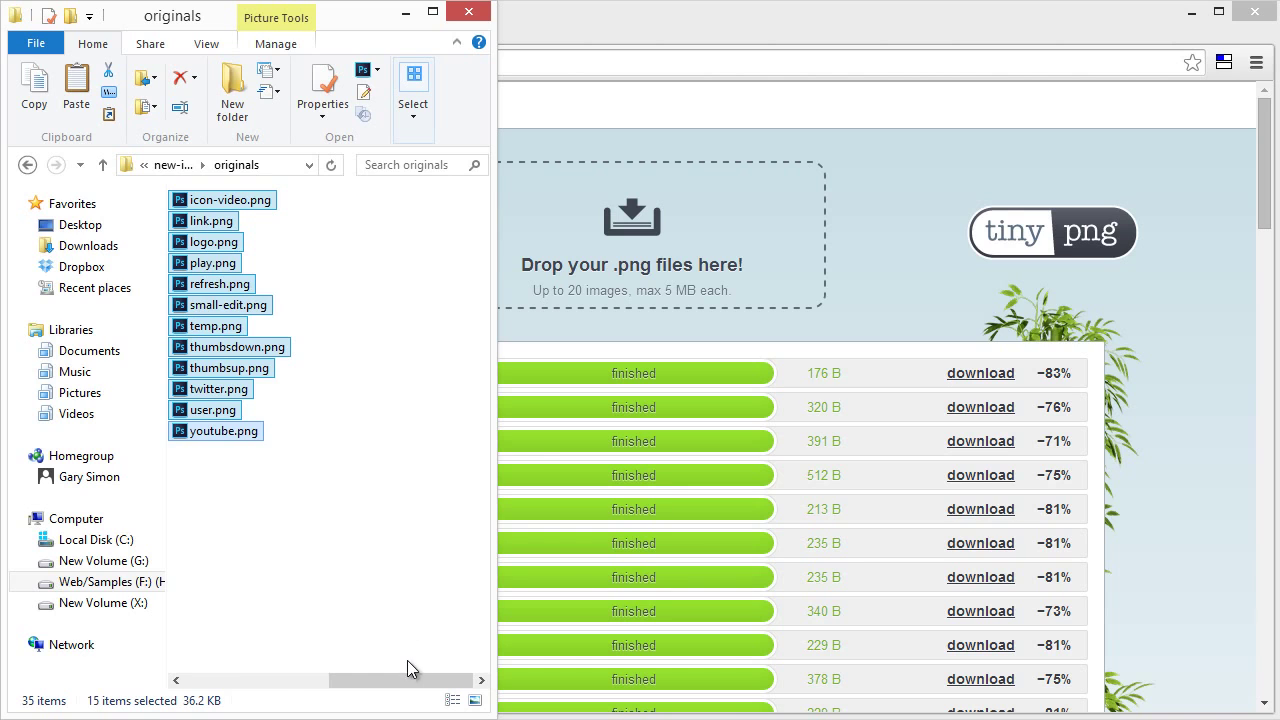
pyautogui.moveTo(405, 680); pyautogui.dragTo(259, 686)
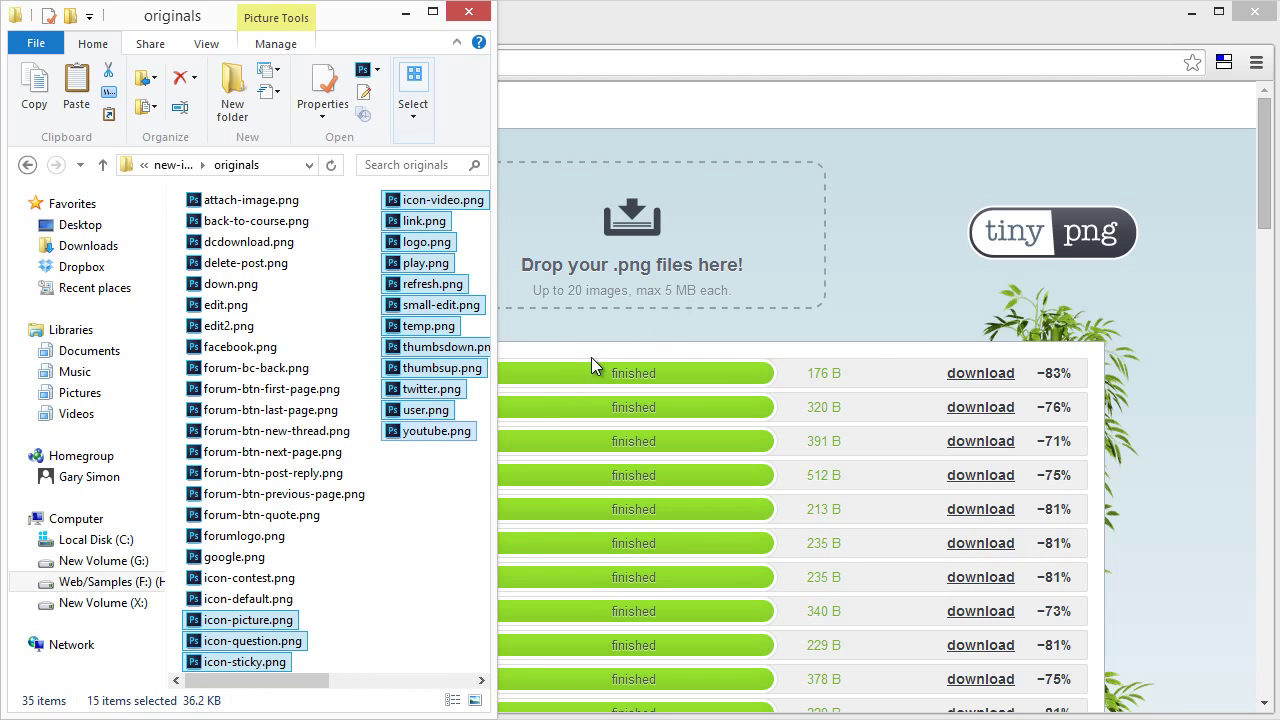
pyautogui.click(873, 264)
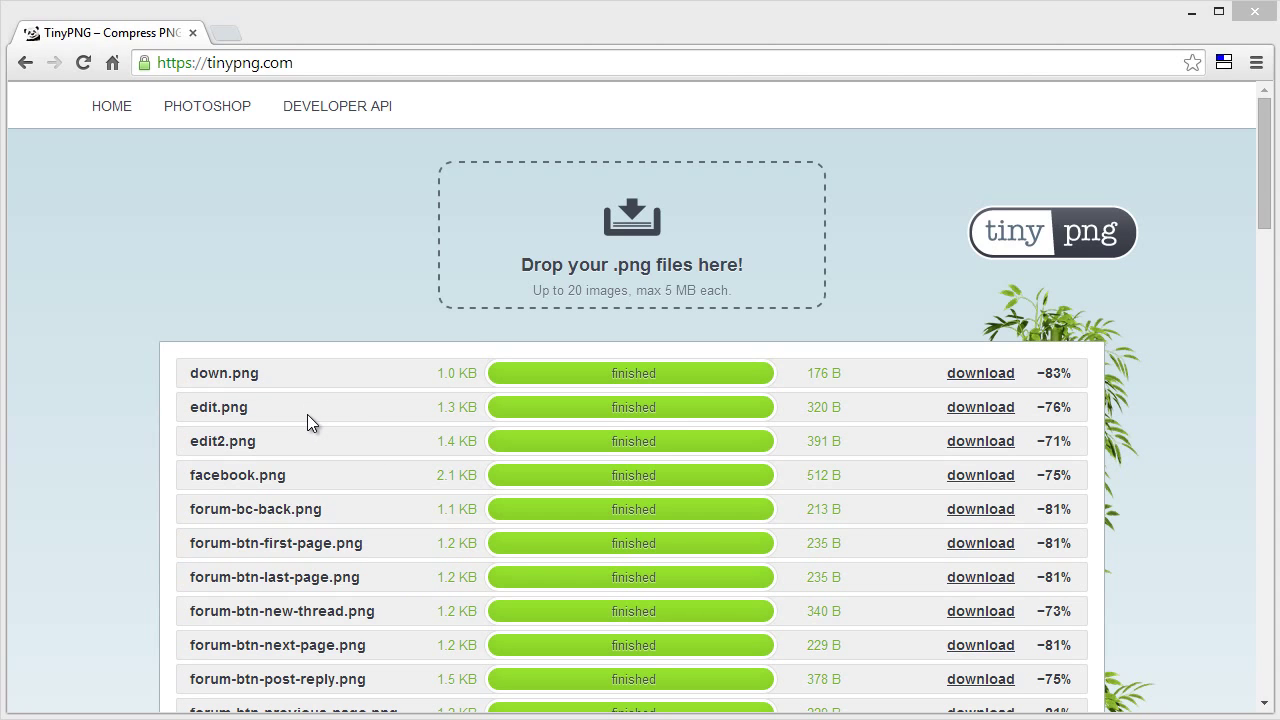
# Step: Open TinyPNG's Photoshop plugin page and examine the plugin's price, availability and features
pyautogui.scroll(-2, 130, 408)
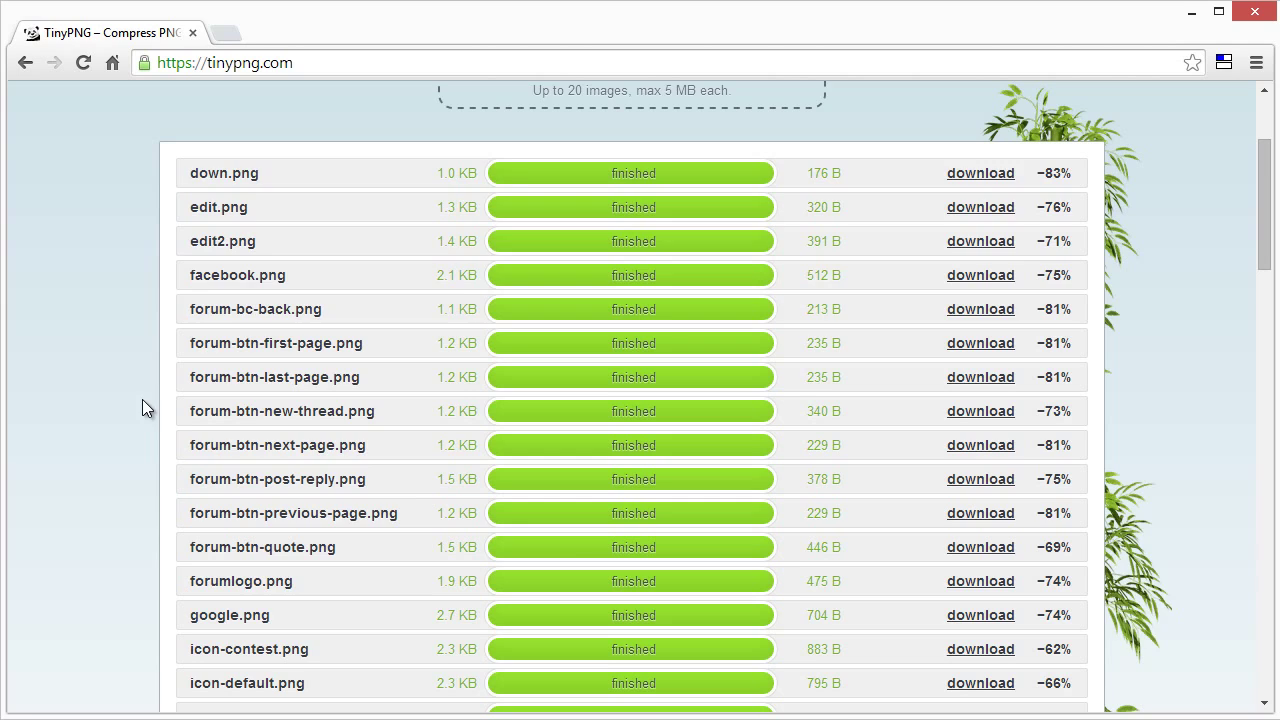
pyautogui.scroll(2, 160, 250)
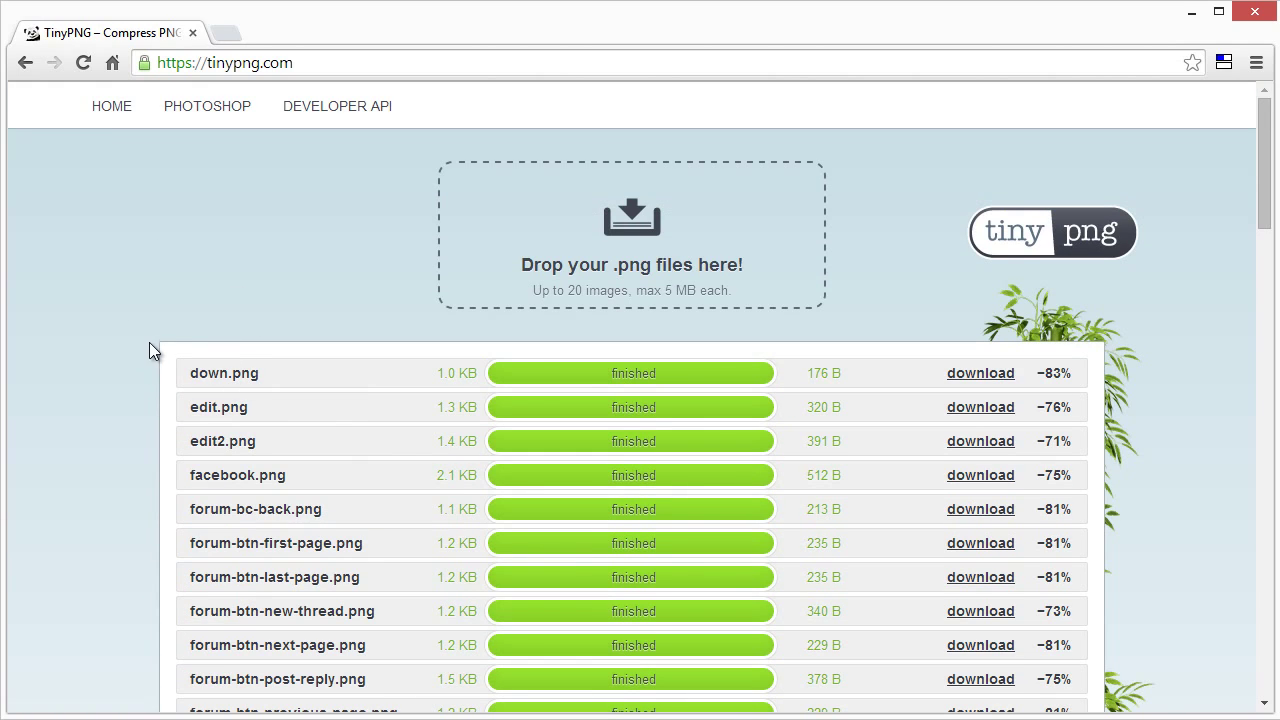
pyautogui.click(210, 108)
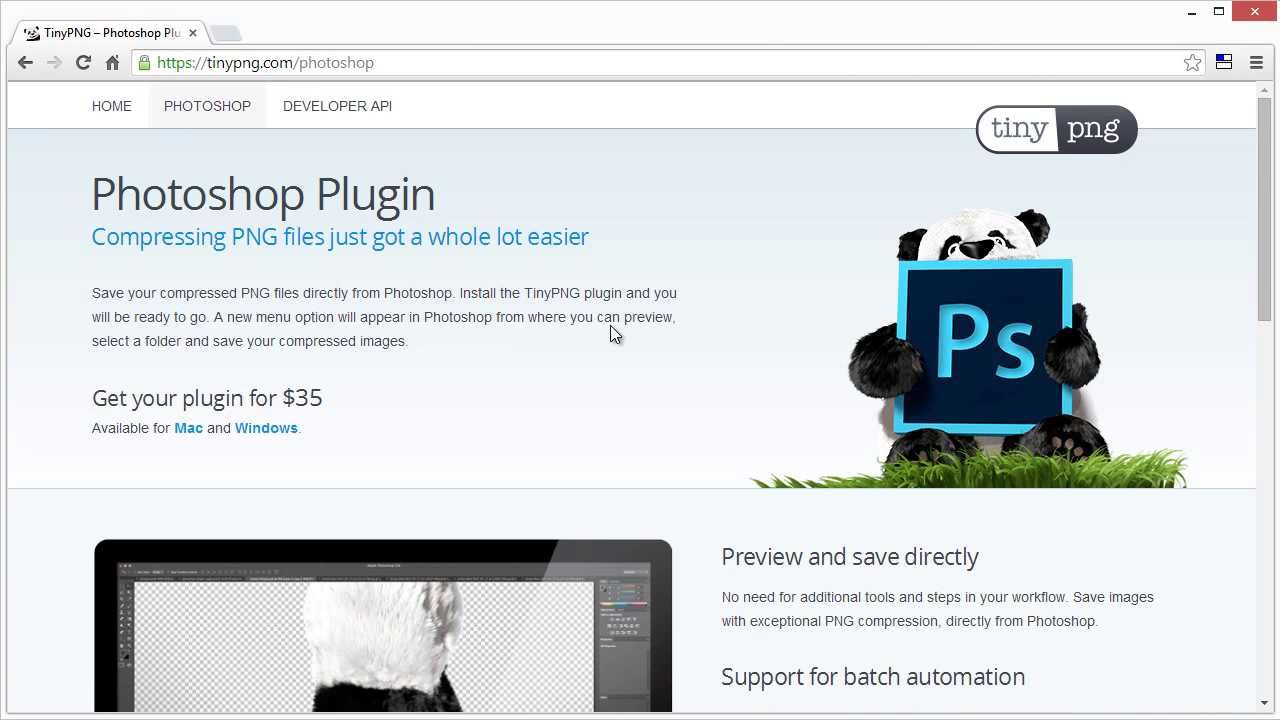
pyautogui.scroll(-3, 610, 325)
pyautogui.scroll(3, 610, 325)
pyautogui.scroll(-1, 525, 309)
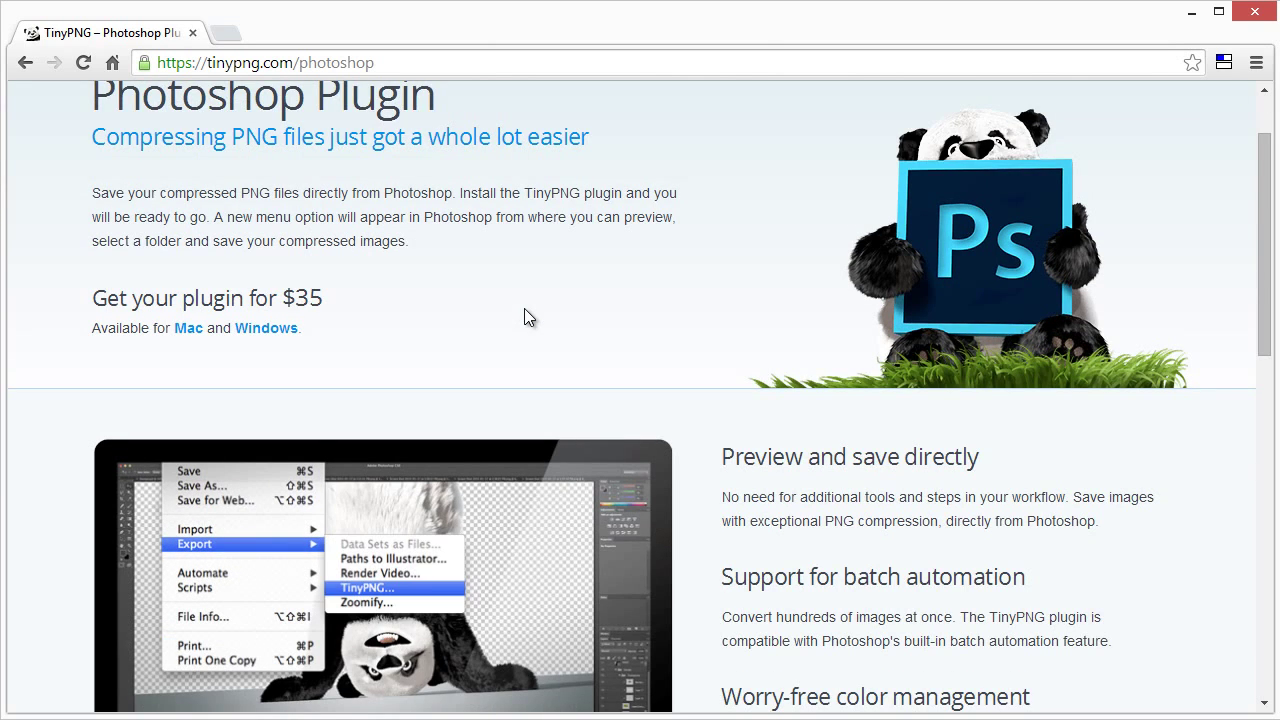
pyautogui.scroll(-1, 524, 318)
pyautogui.moveTo(323, 198); pyautogui.dragTo(282, 198)
pyautogui.click(479, 238)
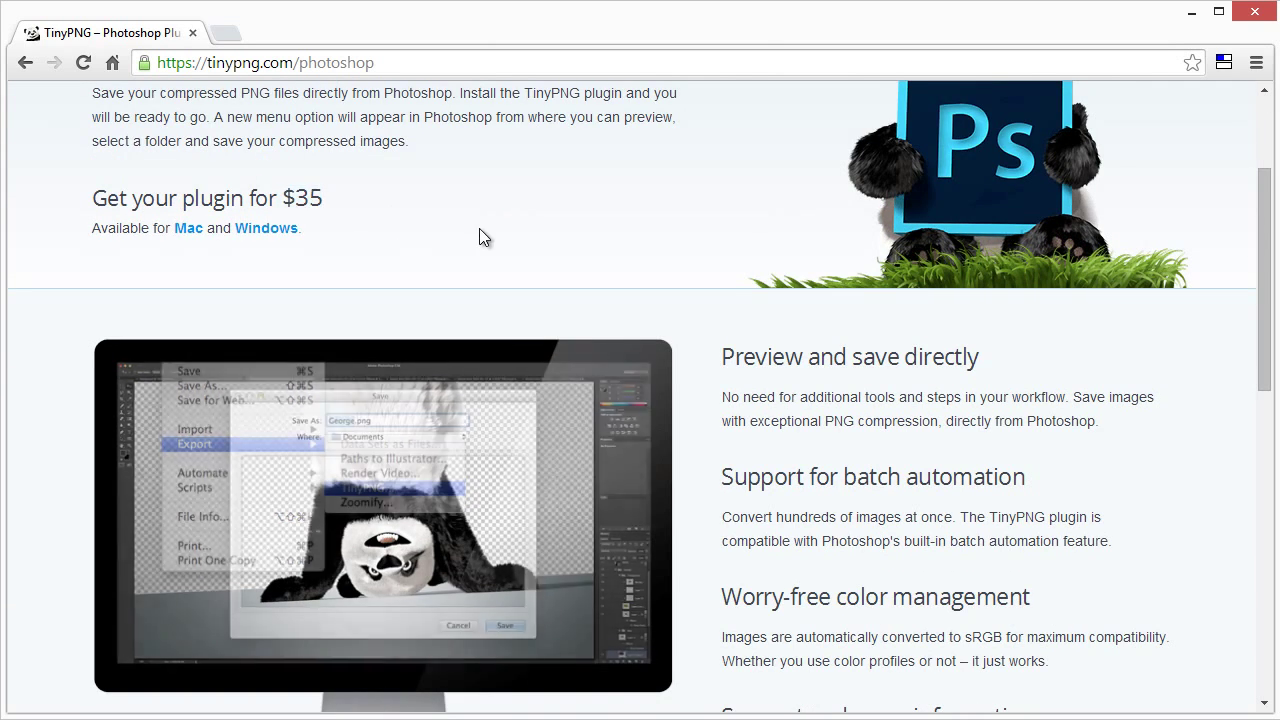
# Step: Look over the rest of the Photoshop plugin page, and return to the TinyPNG home page to view its introduction
pyautogui.scroll(-3, 479, 237)
pyautogui.scroll(2, 275, 240)
pyautogui.scroll(3, 344, 322)
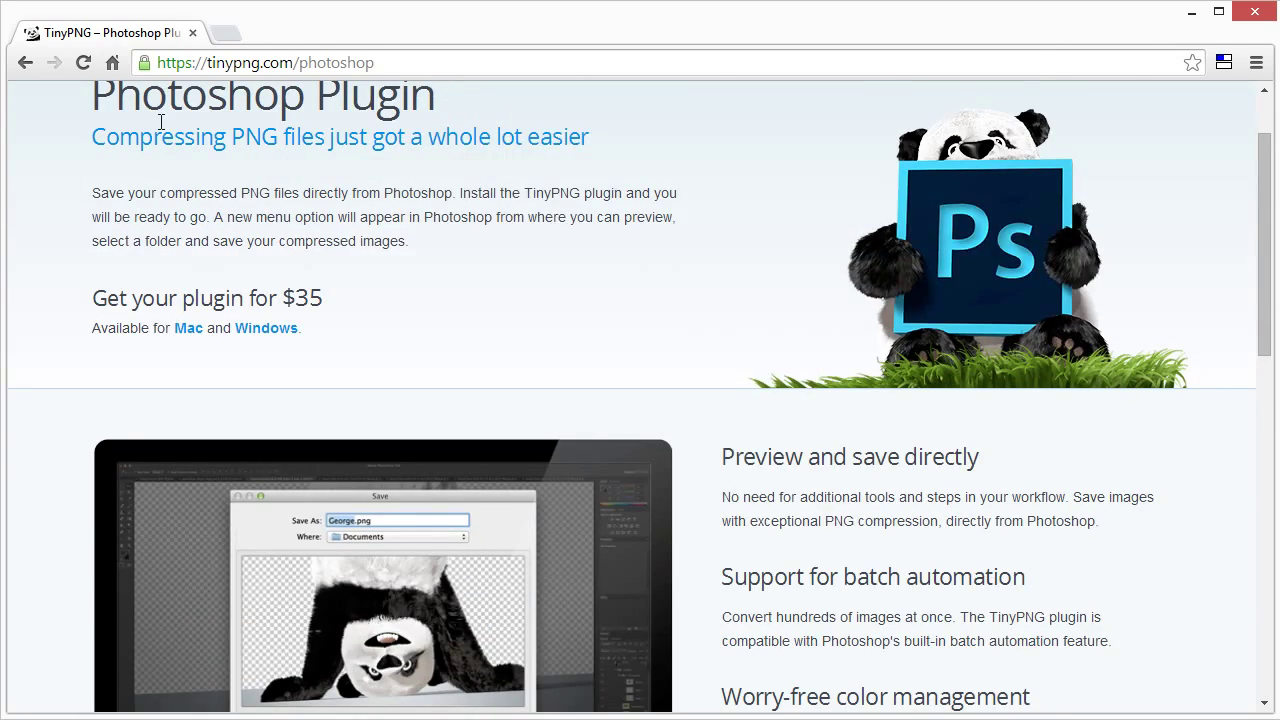
pyautogui.click(111, 106)
pyautogui.scroll(-4, 662, 374)
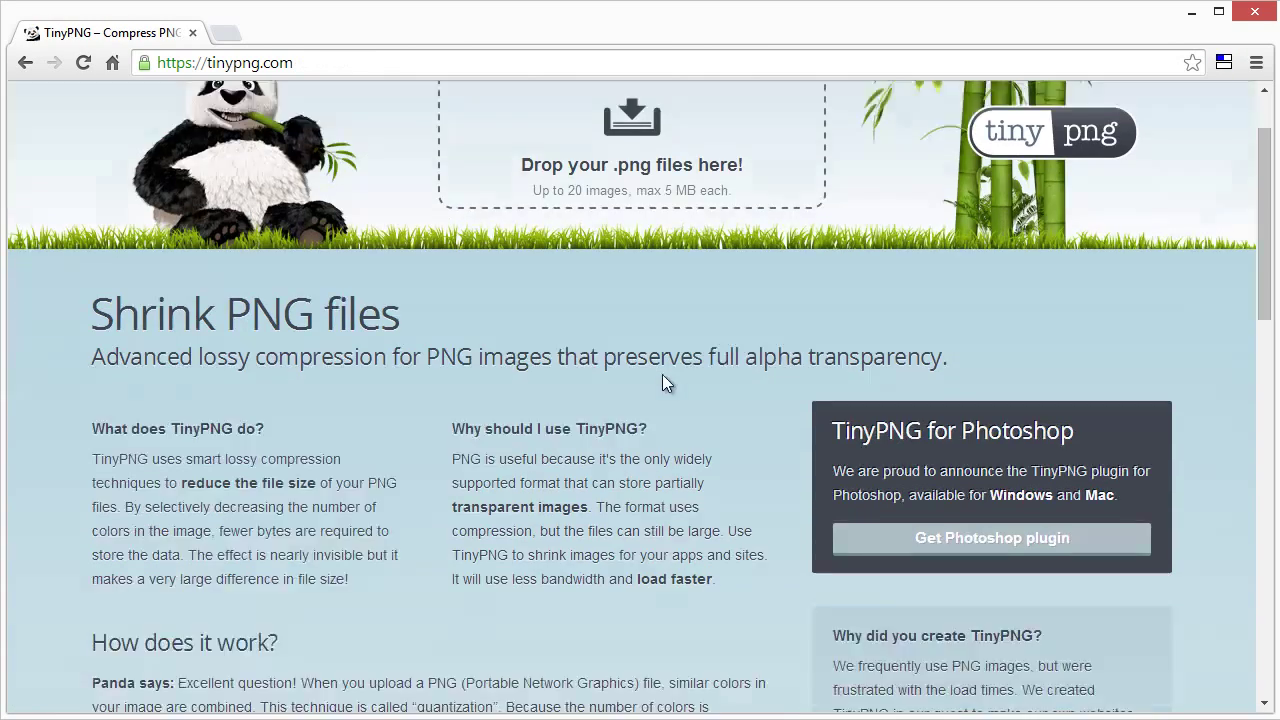
# Step: Reopen the TinyPNG Photoshop plugin page and check the supported Photoshop versions and the Mac and Windows editions
pyautogui.click(931, 240)
pyautogui.scroll(-6, 727, 416)
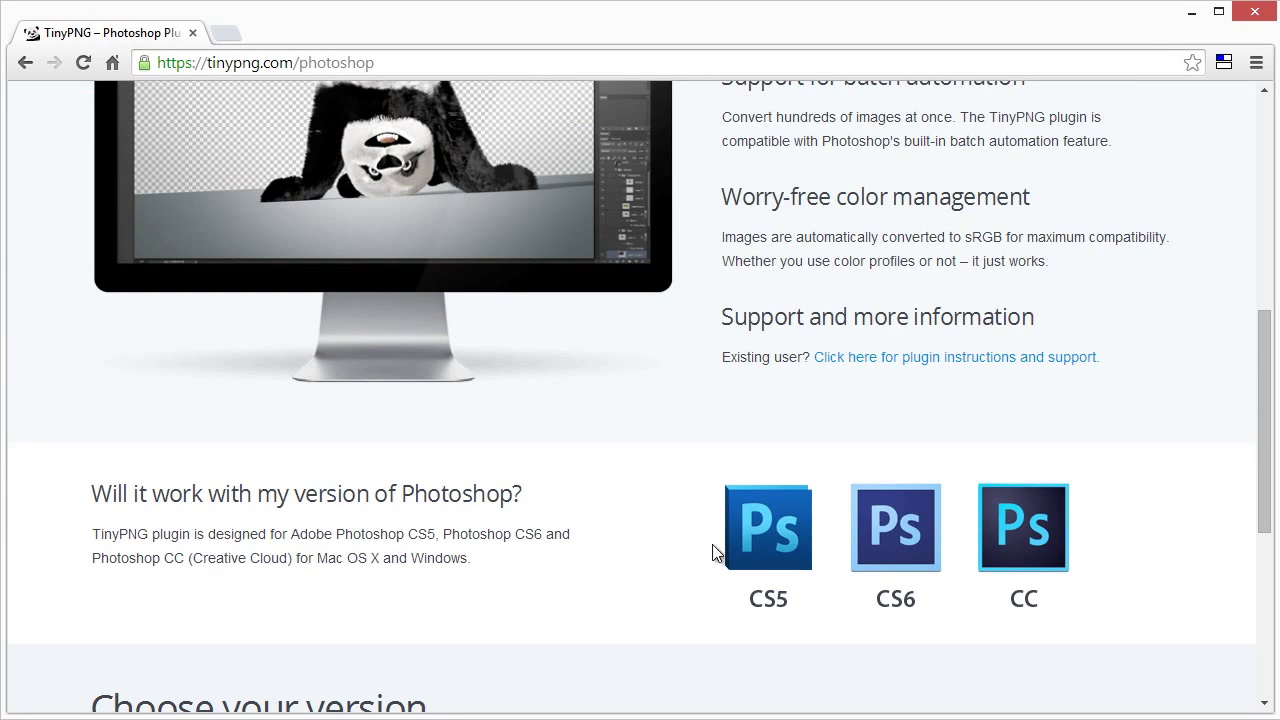
pyautogui.moveTo(712, 552); pyautogui.dragTo(822, 535)
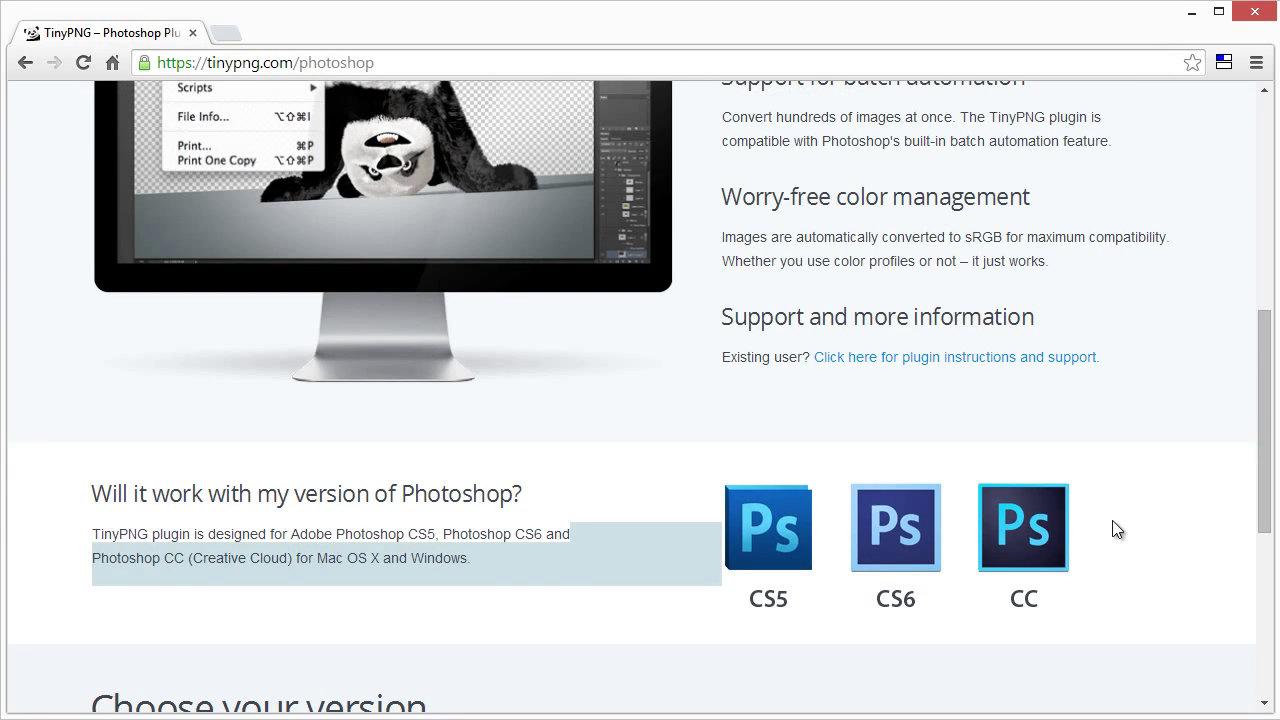
pyautogui.scroll(-3, 1112, 520)
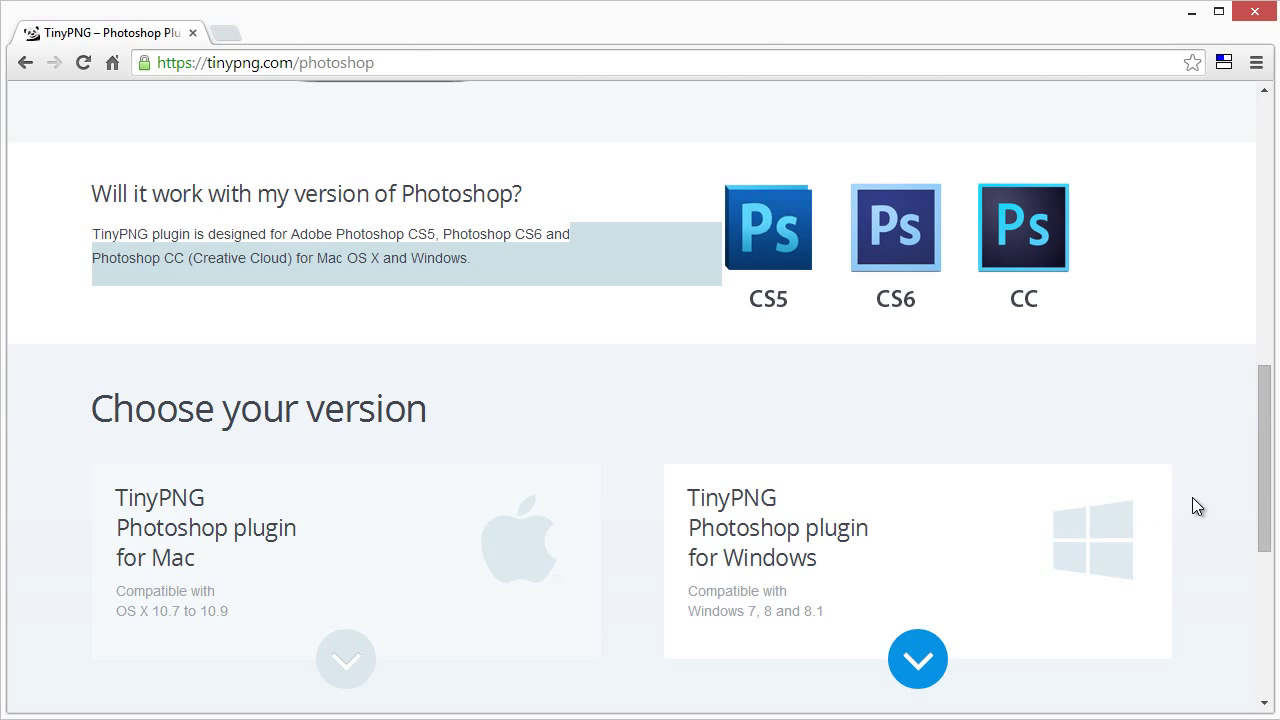
pyautogui.click(1045, 330)
pyautogui.click(383, 66)
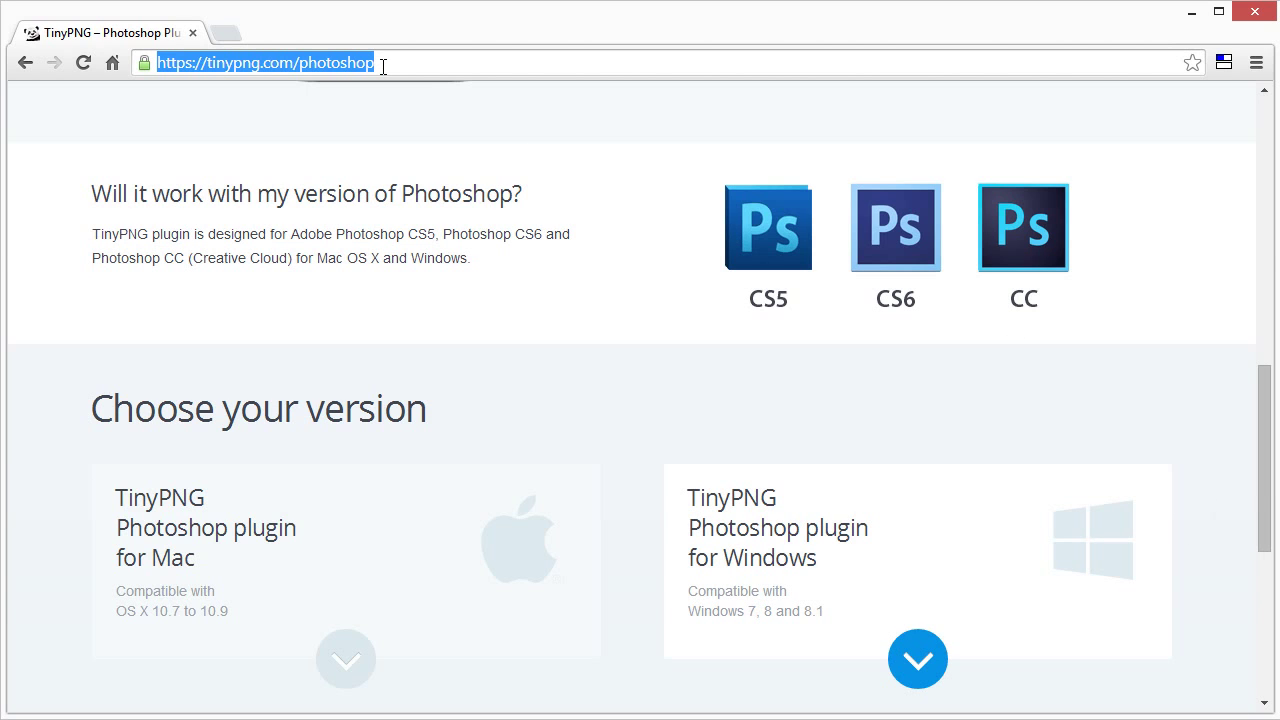
pyautogui.write('desig')
pyautogui.press('Return')
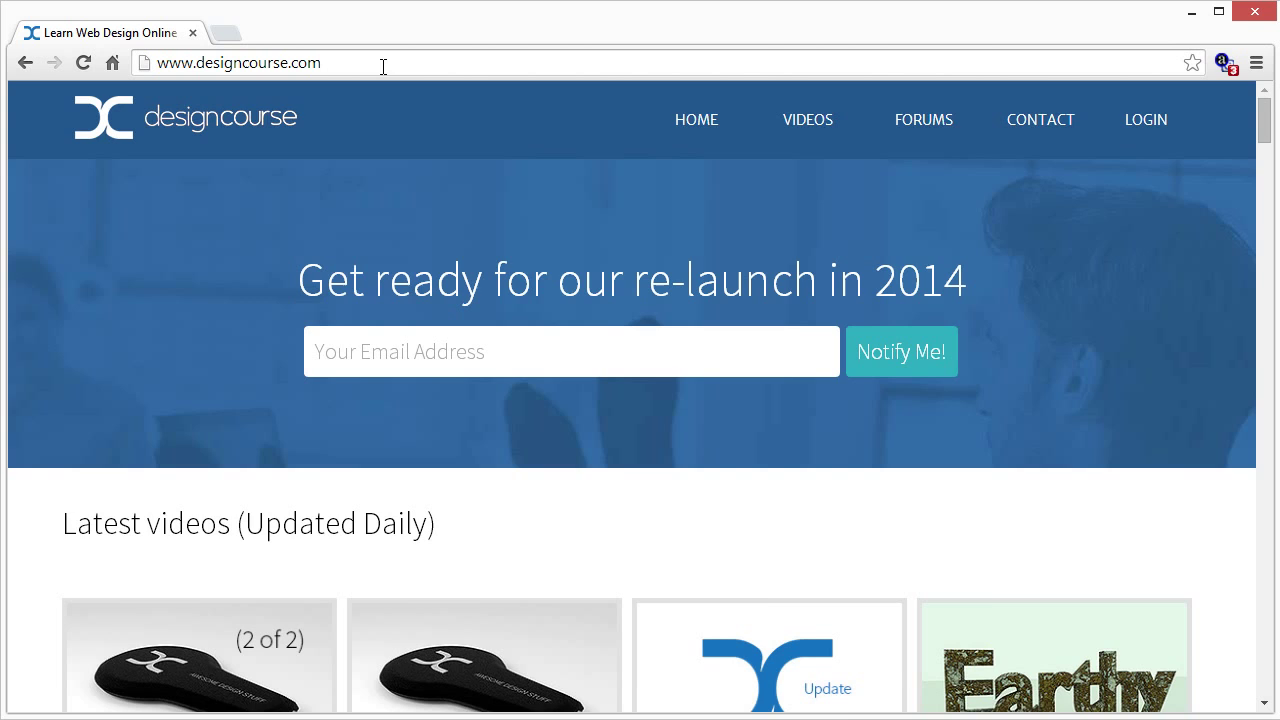
pyautogui.scroll(-3, 791, 320)
pyautogui.scroll(3, 791, 320)
# Step: Open the DesignCourse forums and look through the forum categories and the chat box
pyautogui.click(905, 122)
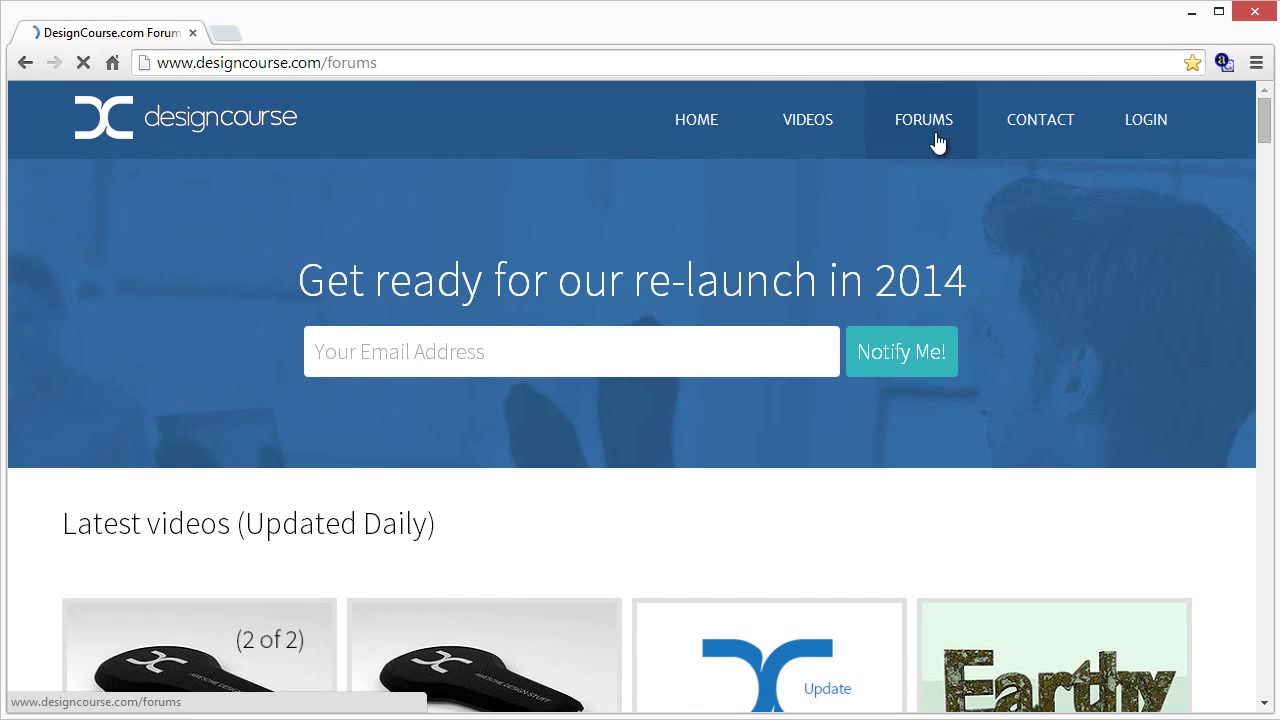
pyautogui.scroll(-10, 1089, 384)
pyautogui.scroll(-3, 257, 414)
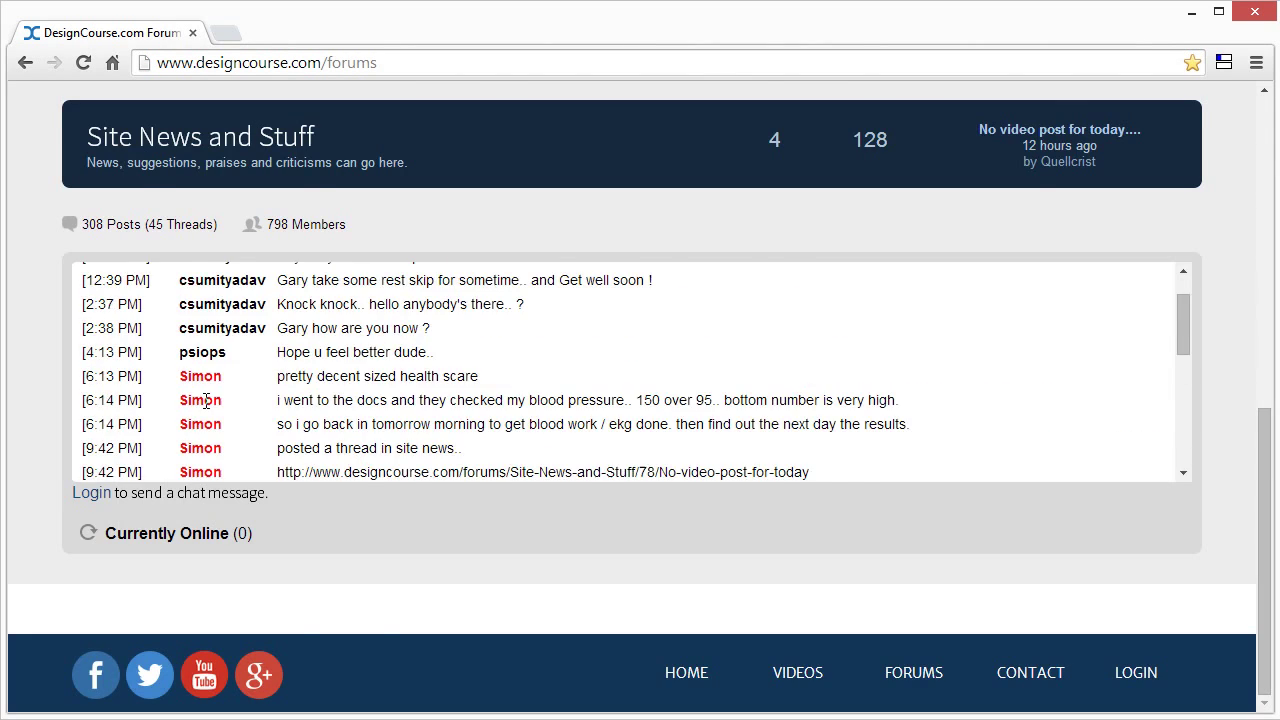
pyautogui.scroll(10, 257, 414)
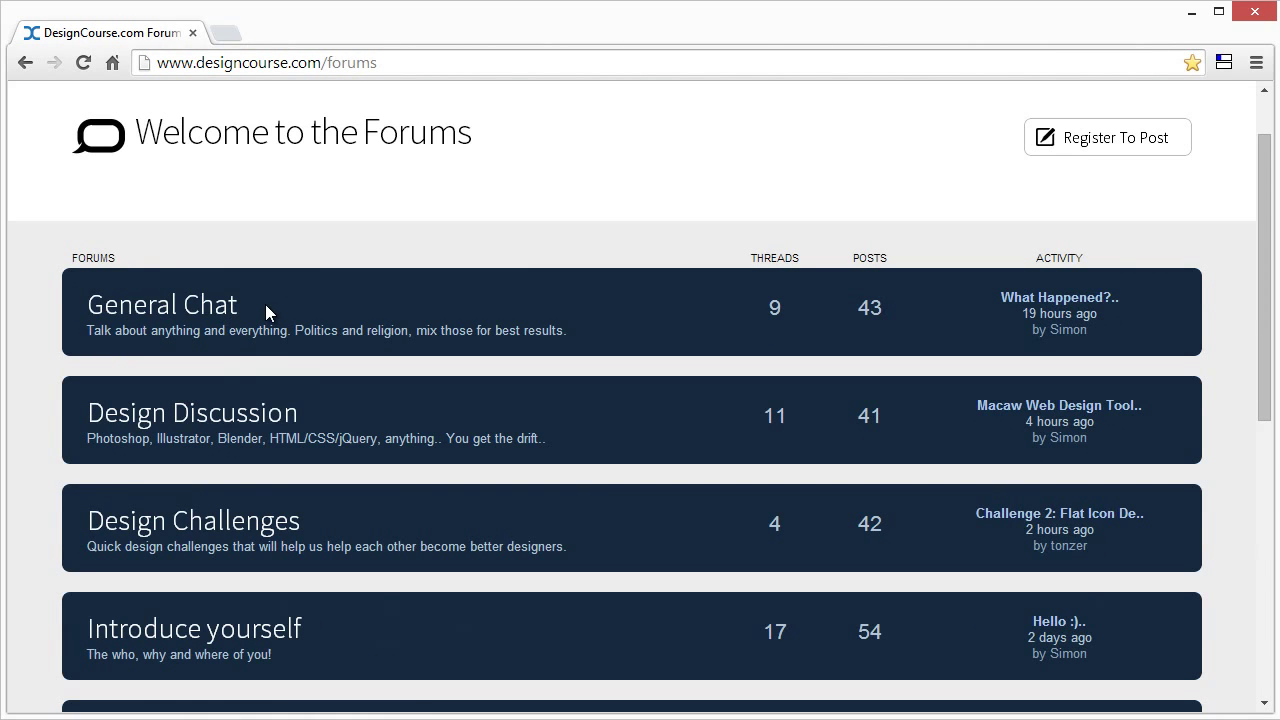
# Step: Open the Design Discussion forum, browse its thread list, and return to the DesignCourse home page
pyautogui.click(244, 416)
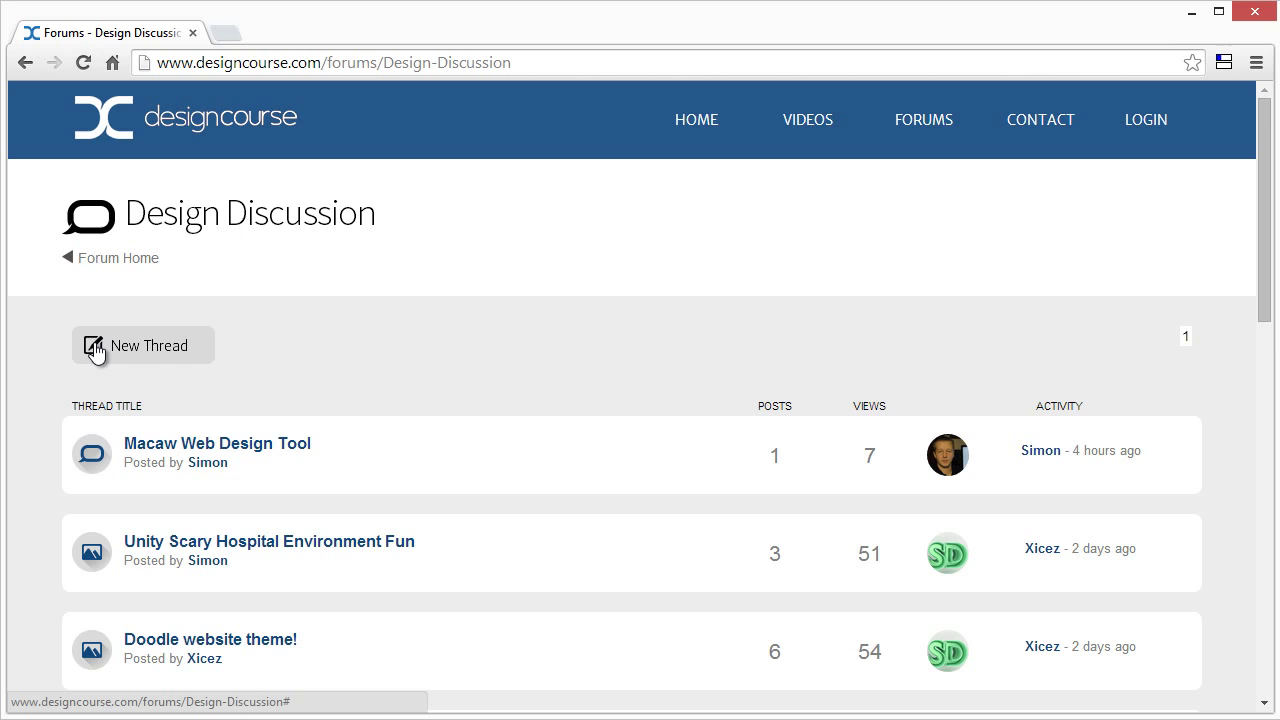
pyautogui.scroll(-6, 432, 317)
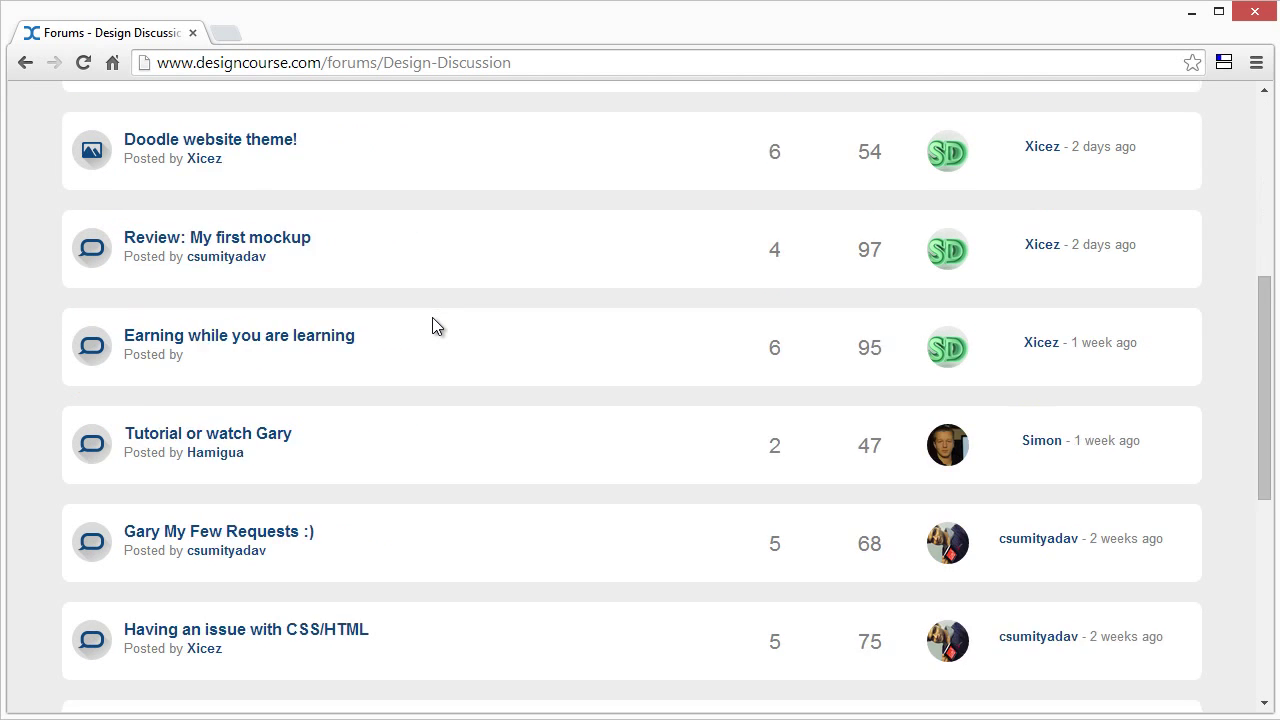
pyautogui.scroll(-4, 476, 343)
pyautogui.scroll(9, 476, 343)
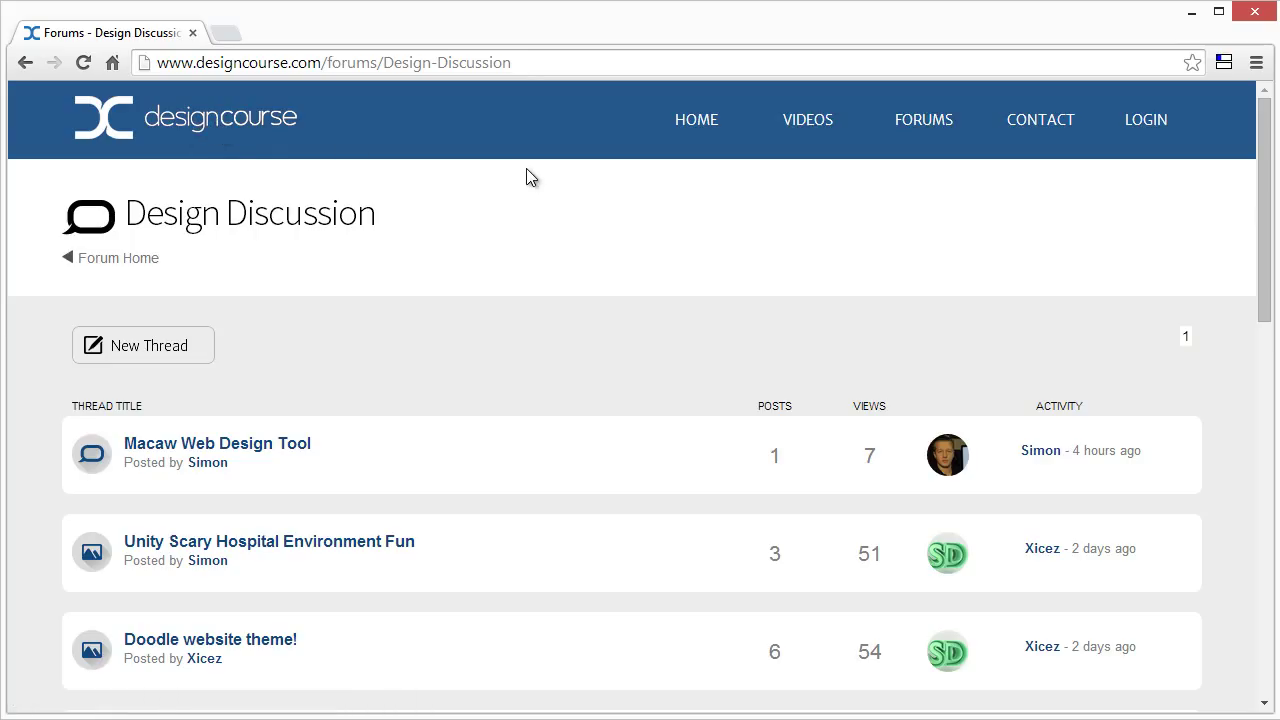
pyautogui.click(238, 126)
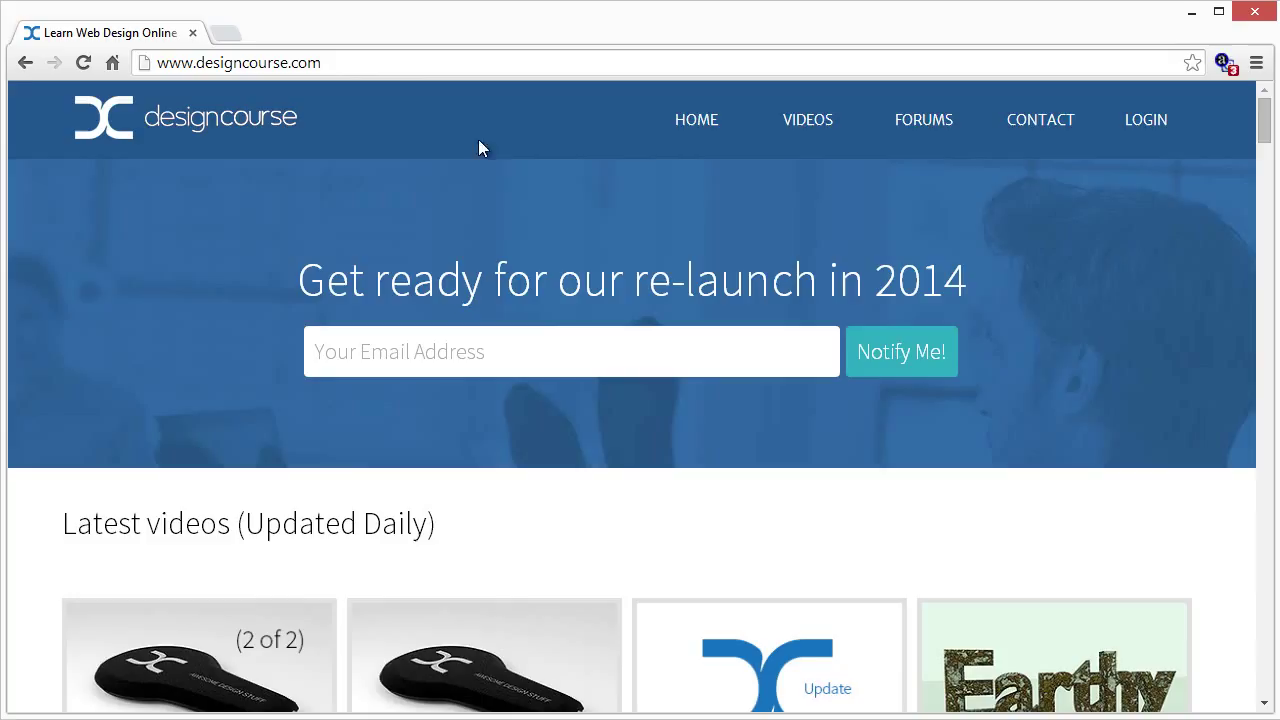